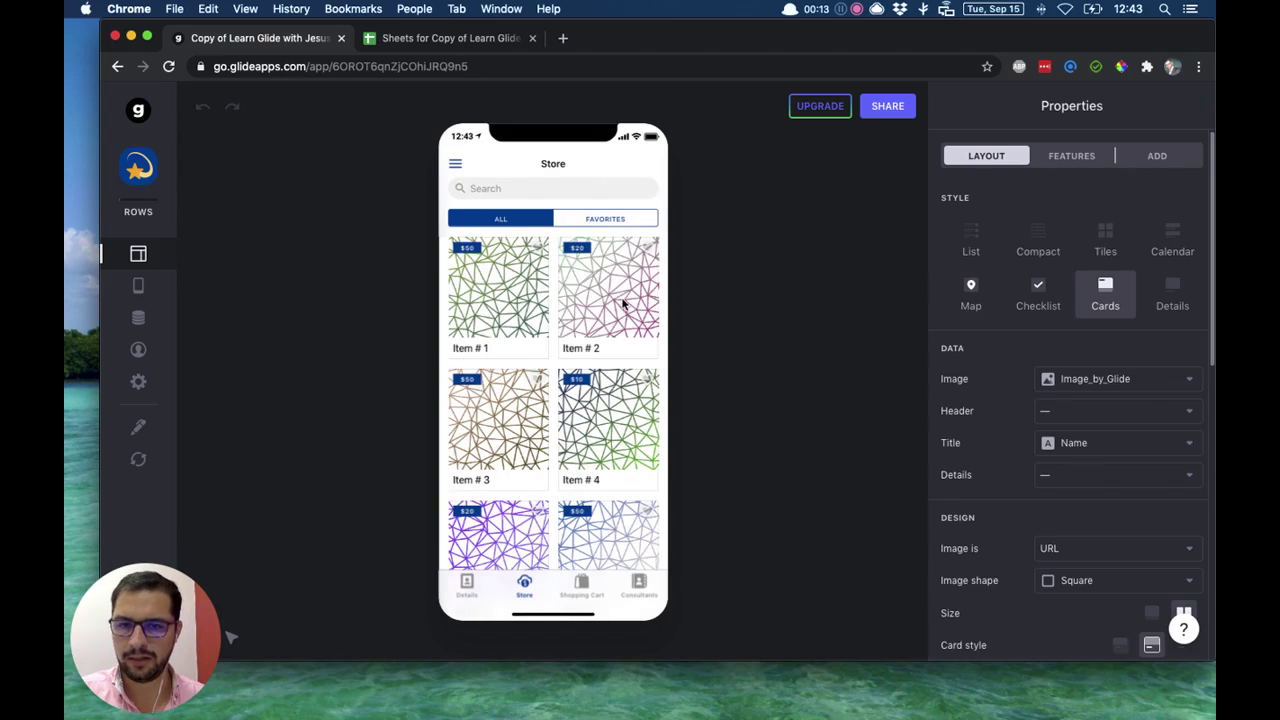
View the detail screen of Item # 2 and return to the Store list.
{"action": "left_click", "coordinate": [622, 303]}
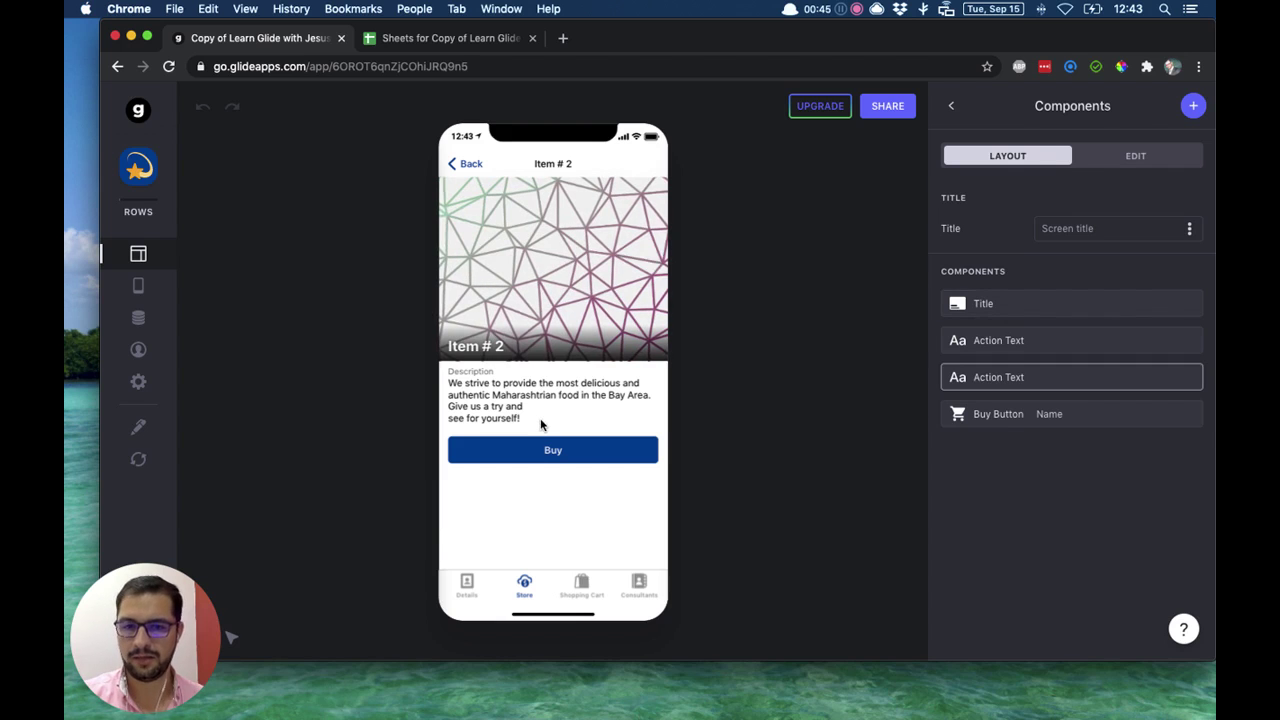
{"action": "left_click", "coordinate": [464, 168]}
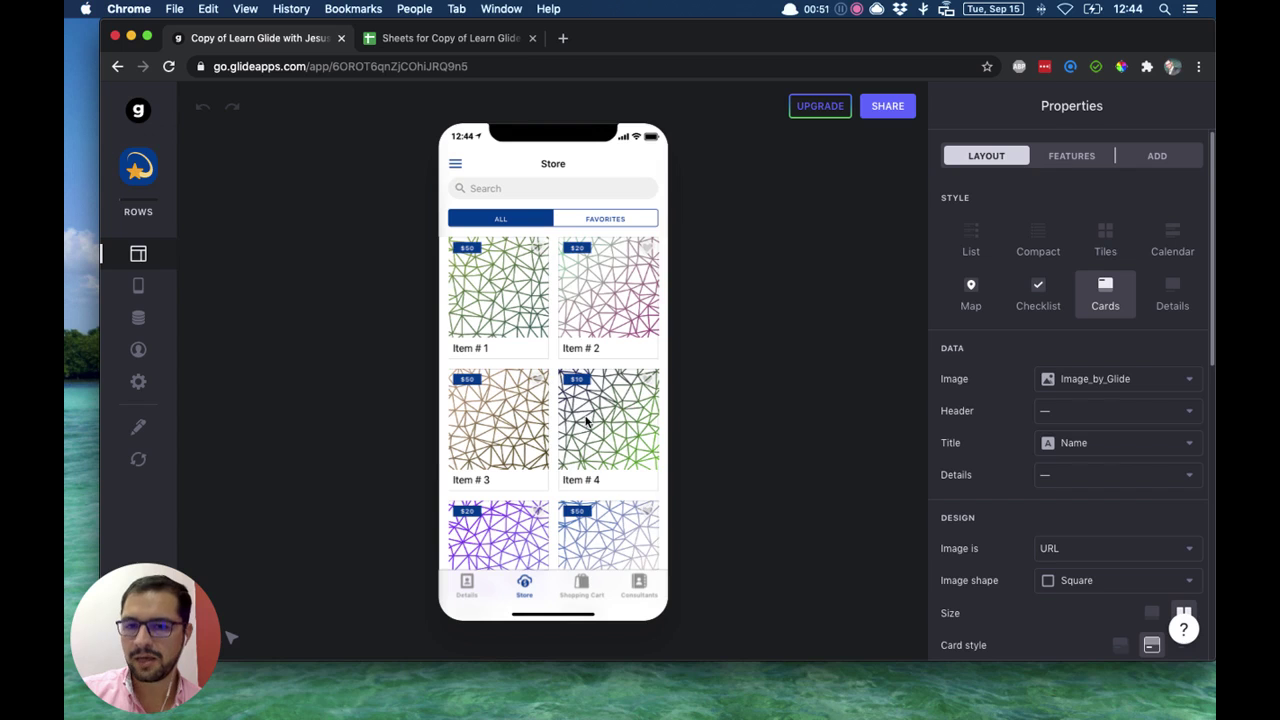
In the Items data table, set the Tags value of Item # 5 and Item # 2 to purple.
{"action": "left_click", "coordinate": [138, 320]}
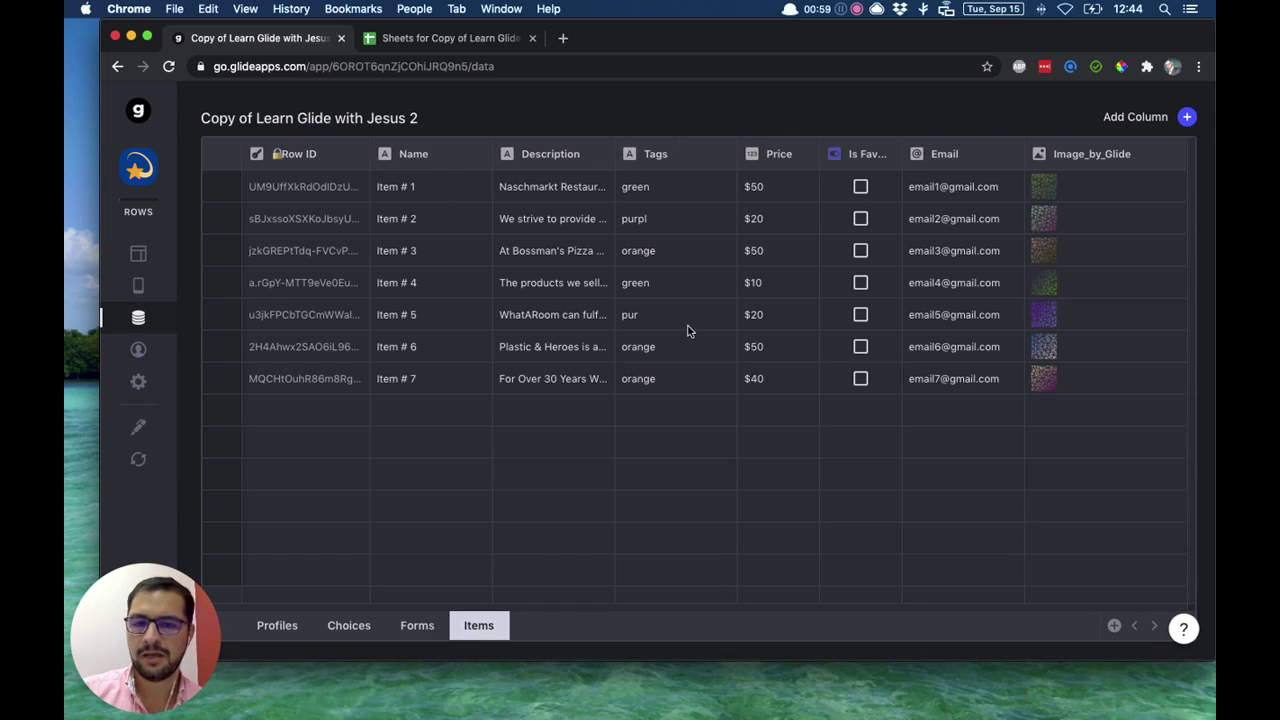
{"action": "left_click", "coordinate": [647, 314]}
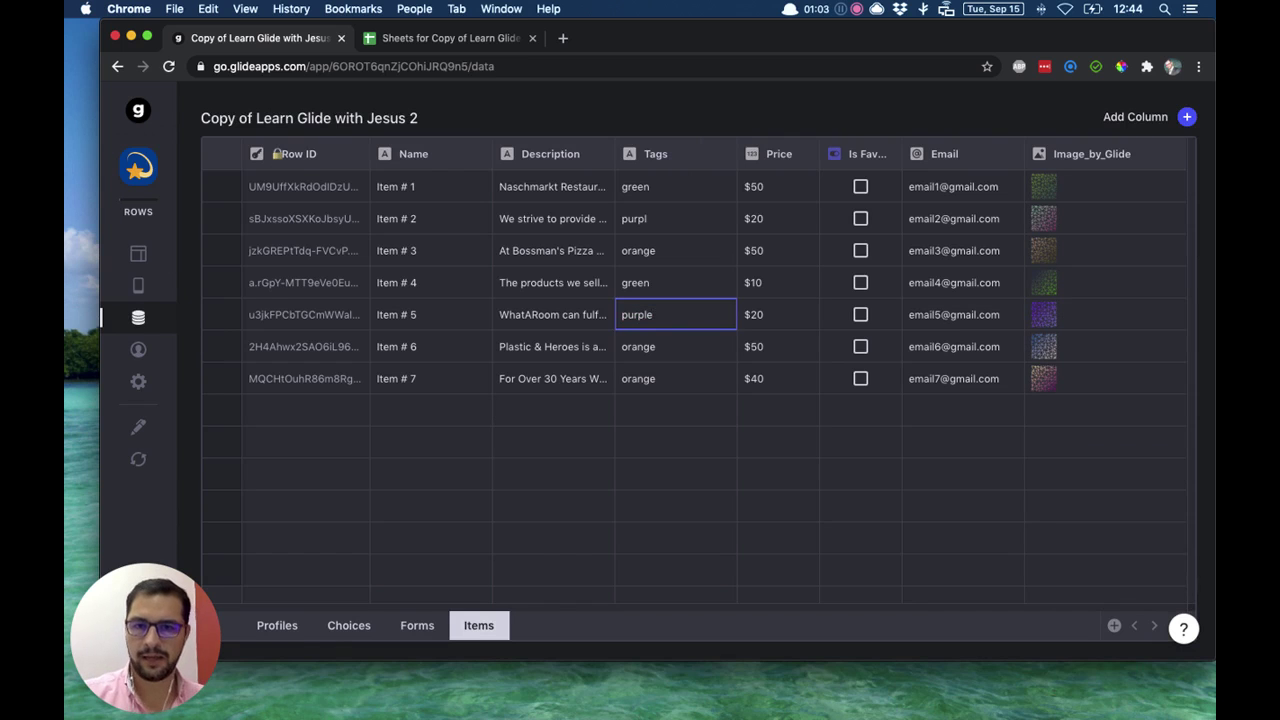
{"action": "left_click", "coordinate": [659, 213]}
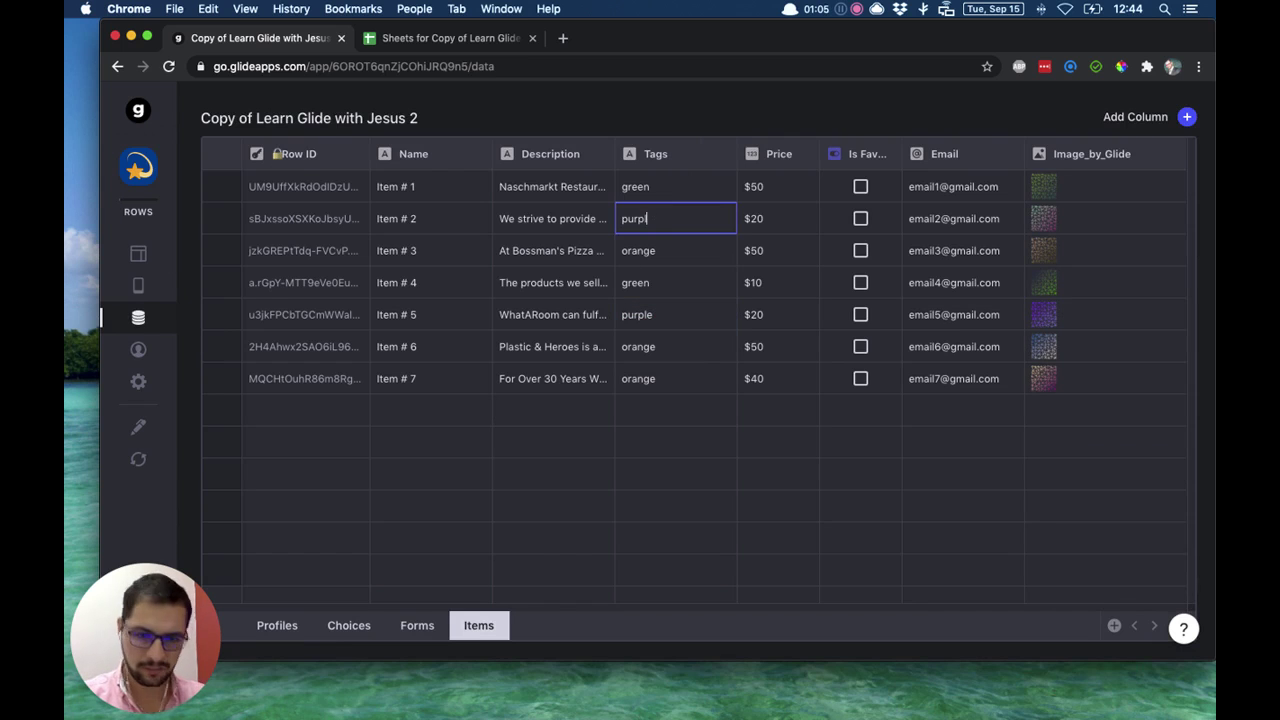
{"action": "left_click", "coordinate": [698, 500]}
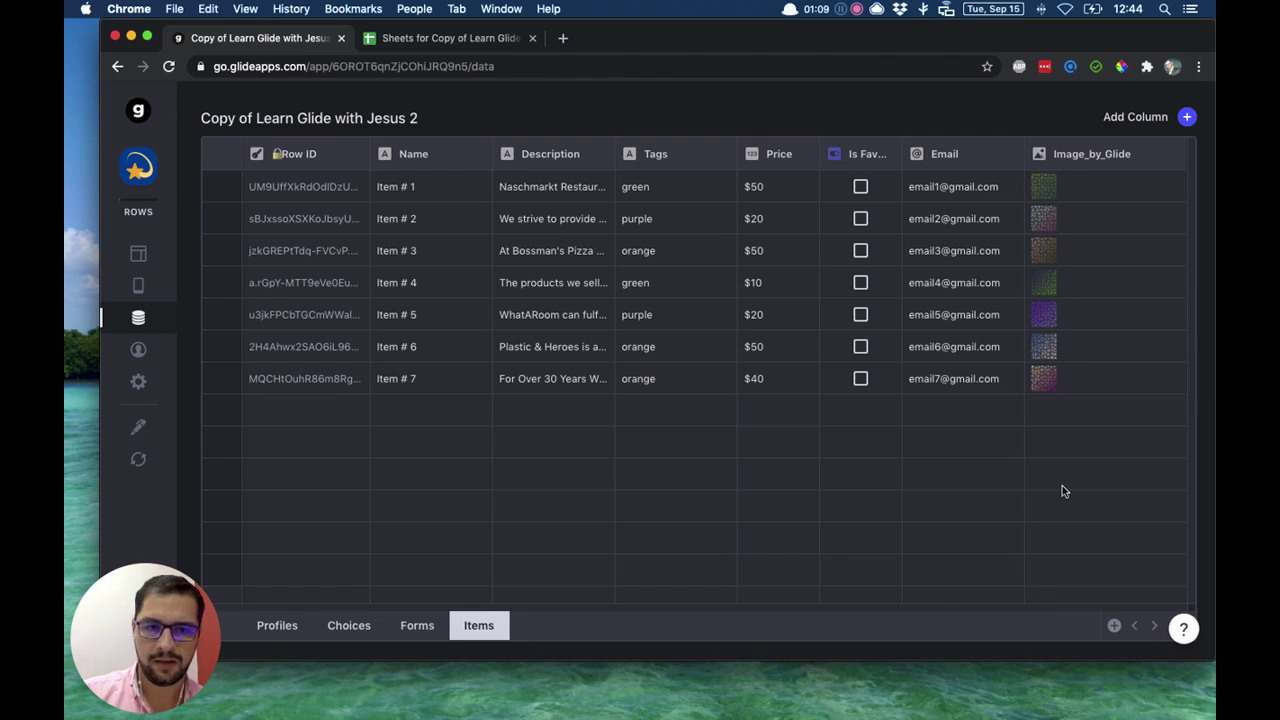
On Item # 1's detail screen in the Store layout, make the first Action Text show the Tags column.
{"action": "left_click", "coordinate": [138, 253]}
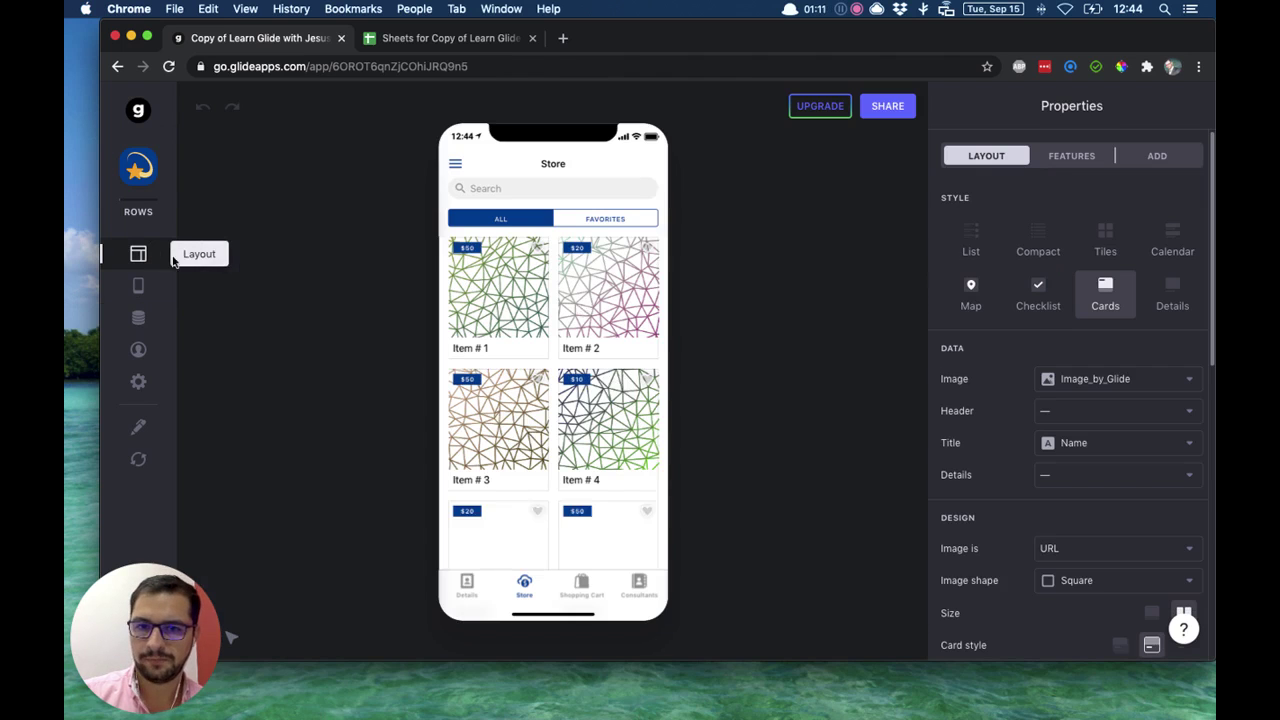
{"action": "left_click", "coordinate": [1090, 316]}
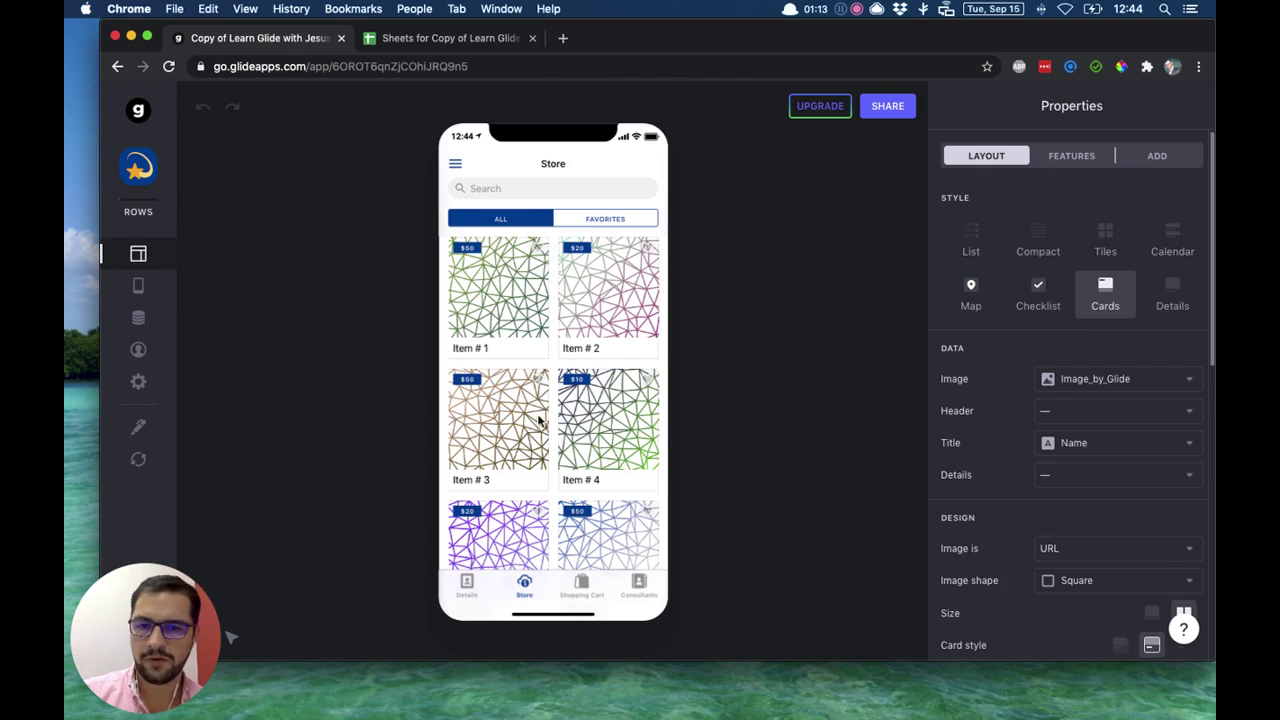
{"action": "scroll", "coordinate": [510, 420], "scroll_direction": "down", "scroll_amount": 1}
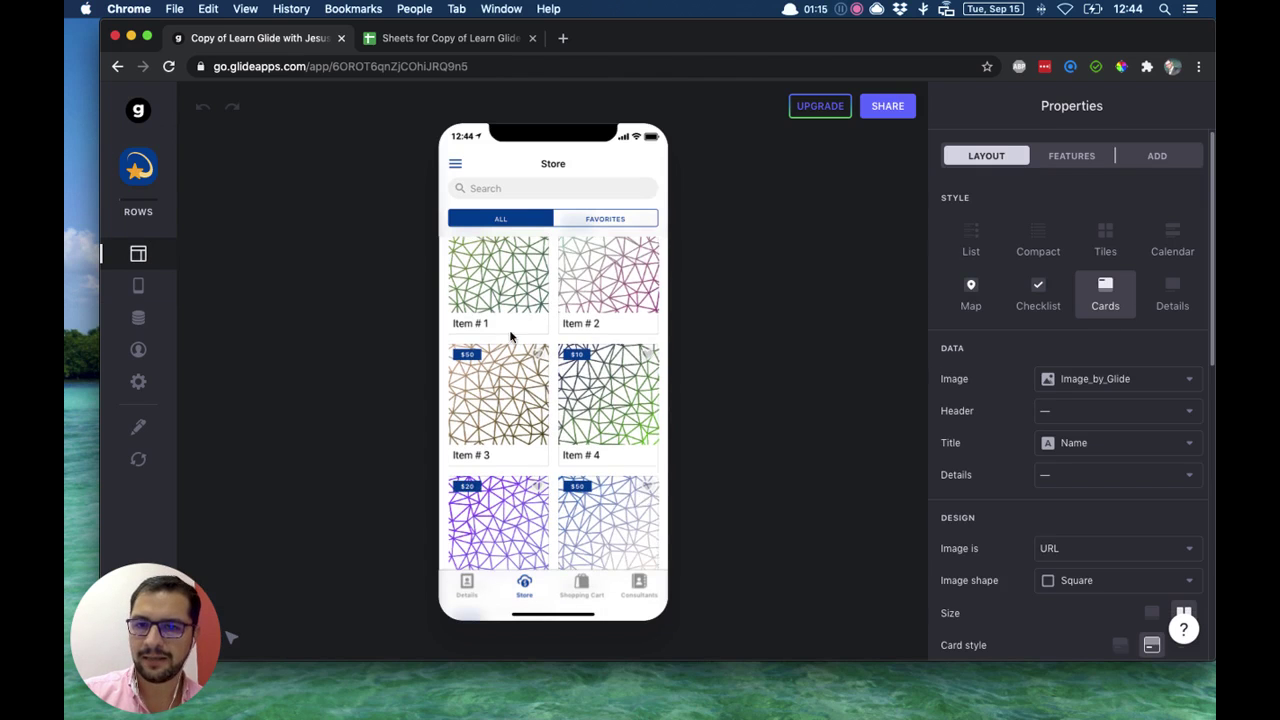
{"action": "left_click", "coordinate": [504, 304]}
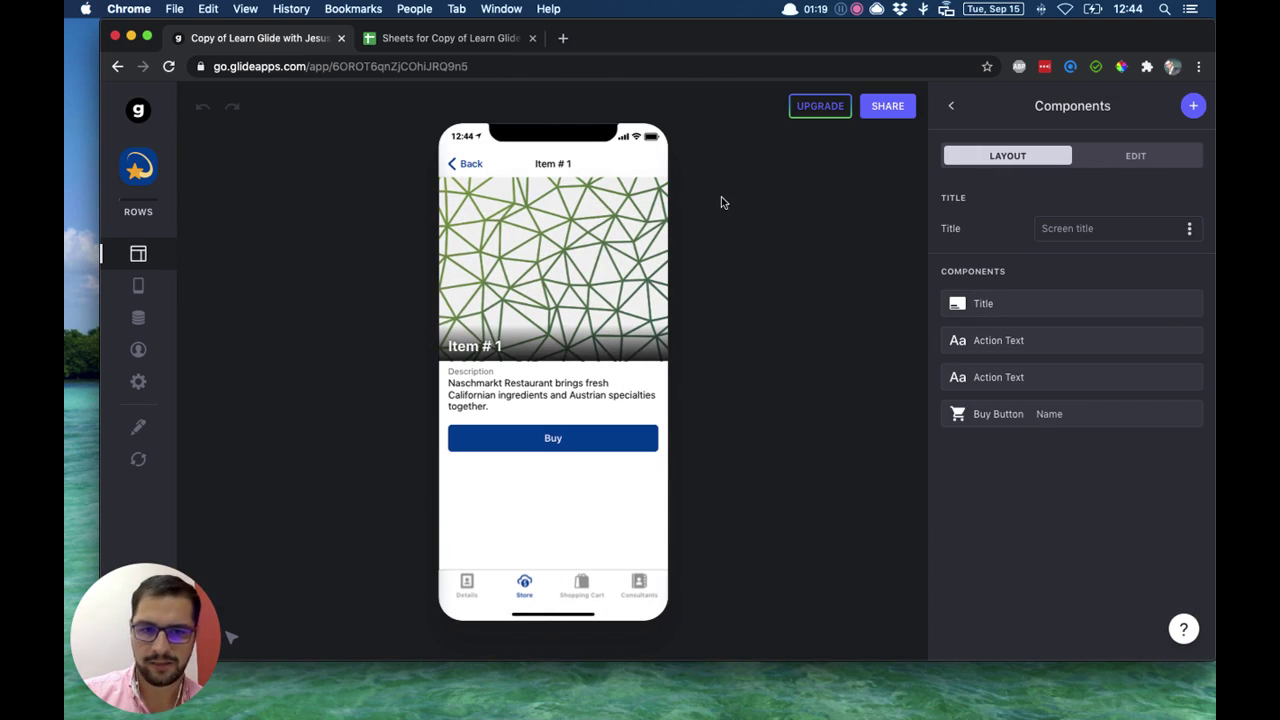
{"action": "left_click", "coordinate": [1047, 346]}
{"action": "left_click", "coordinate": [1058, 240]}
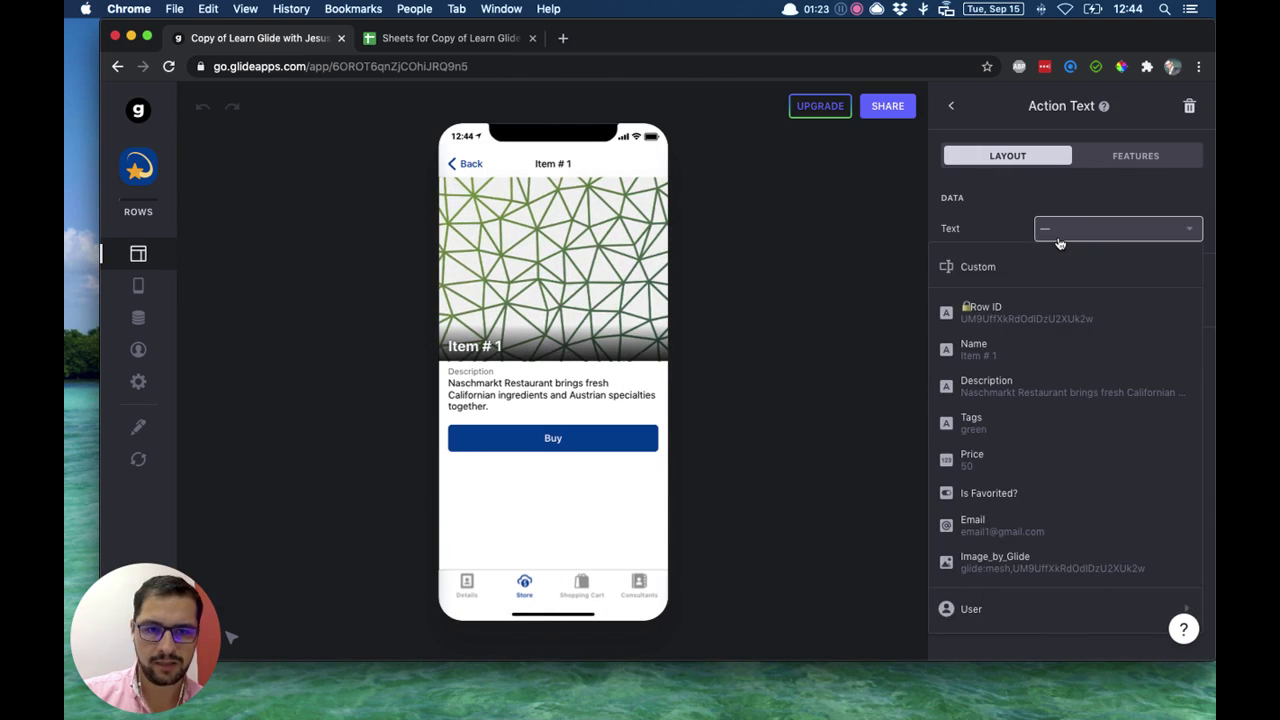
{"action": "left_click", "coordinate": [1038, 418]}
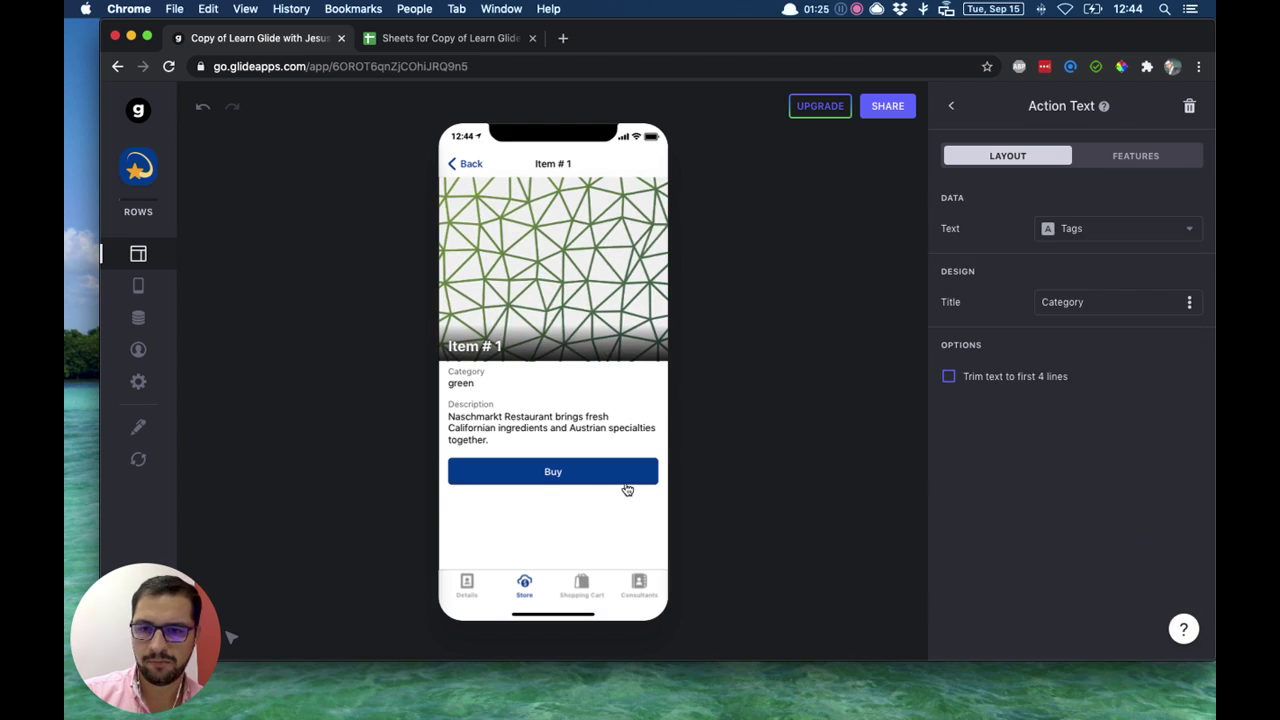
Change that Action Text's title to Tags and return to the screen's component list.
{"action": "left_click", "coordinate": [1060, 301]}
{"action": "double_click", "coordinate": [1063, 302]}
{"action": "type", "text": "Tags"}
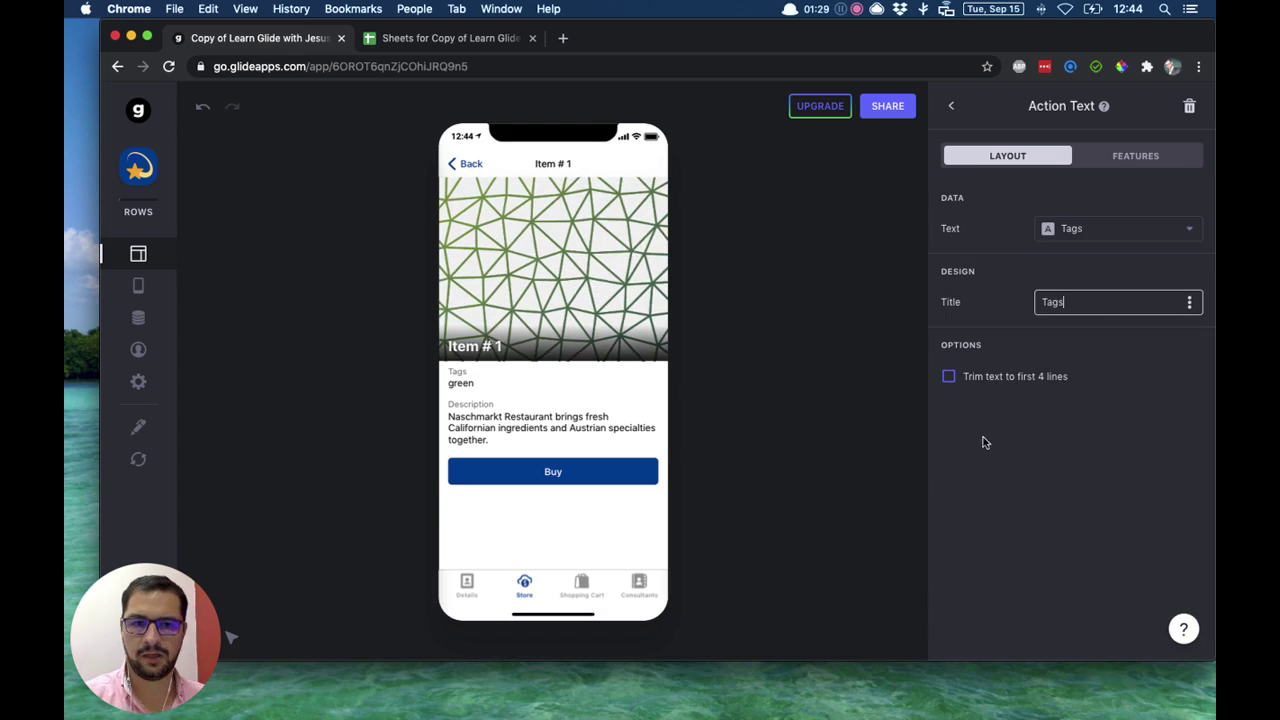
{"action": "left_click", "coordinate": [951, 106]}
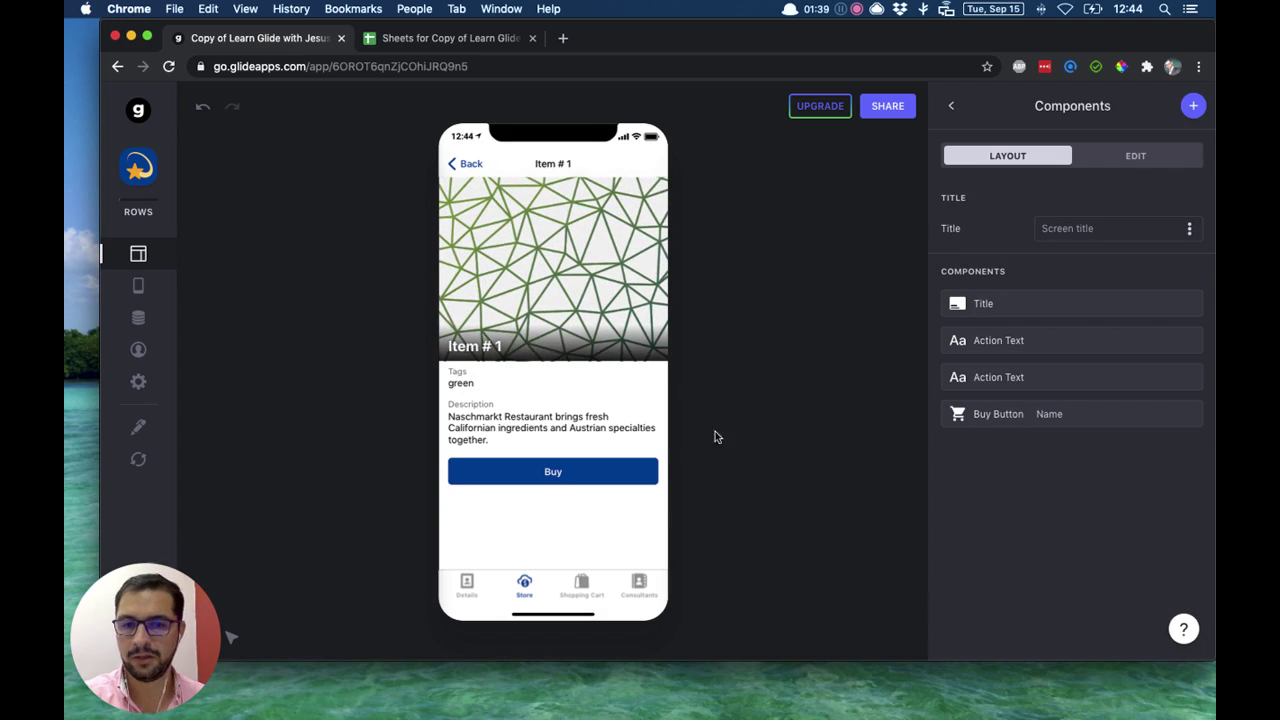
Add an Inline List component to the item detail screen and set its source values to Items.
{"action": "left_click", "coordinate": [1193, 107]}
{"action": "type", "text": "inli"}
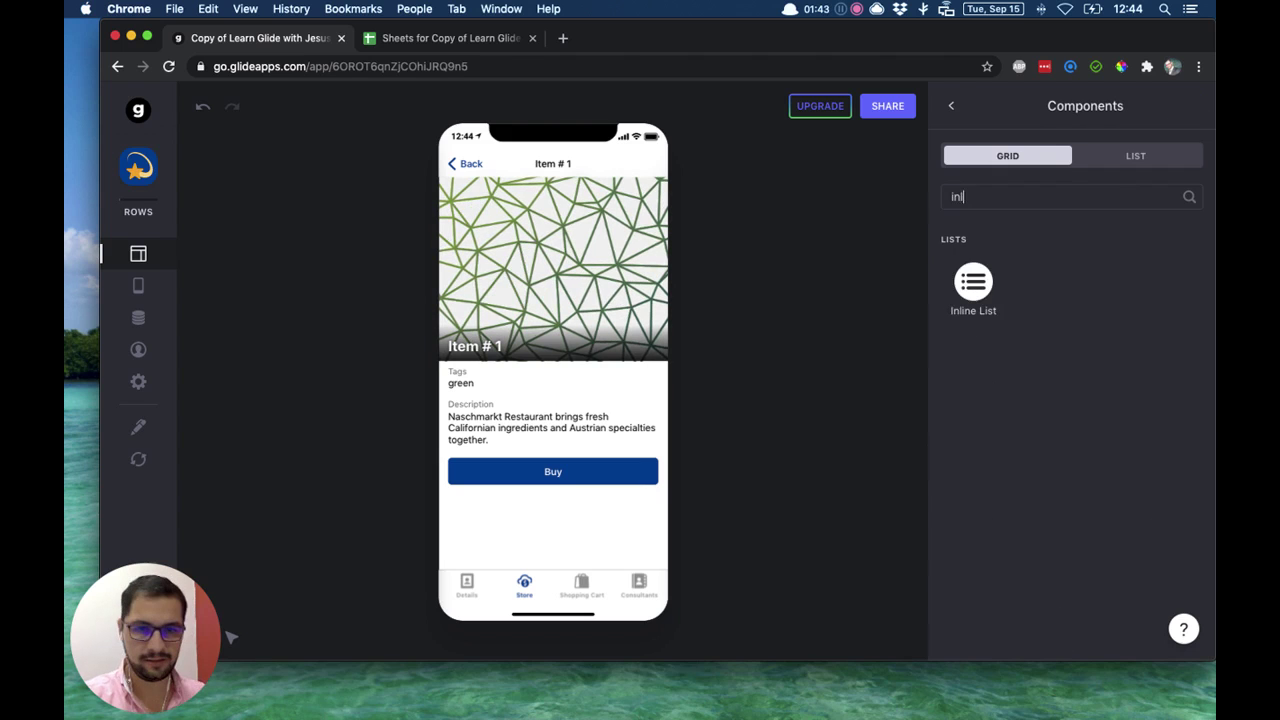
{"action": "left_click", "coordinate": [972, 290]}
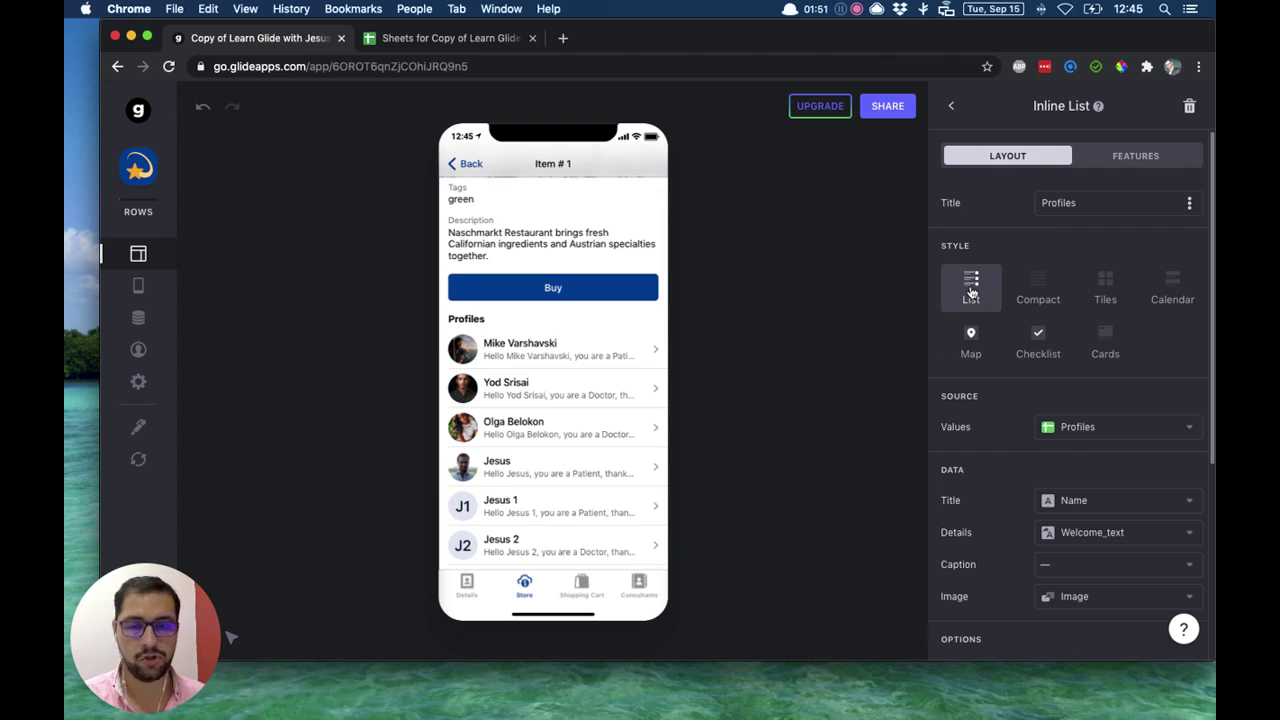
{"action": "left_click", "coordinate": [1076, 430]}
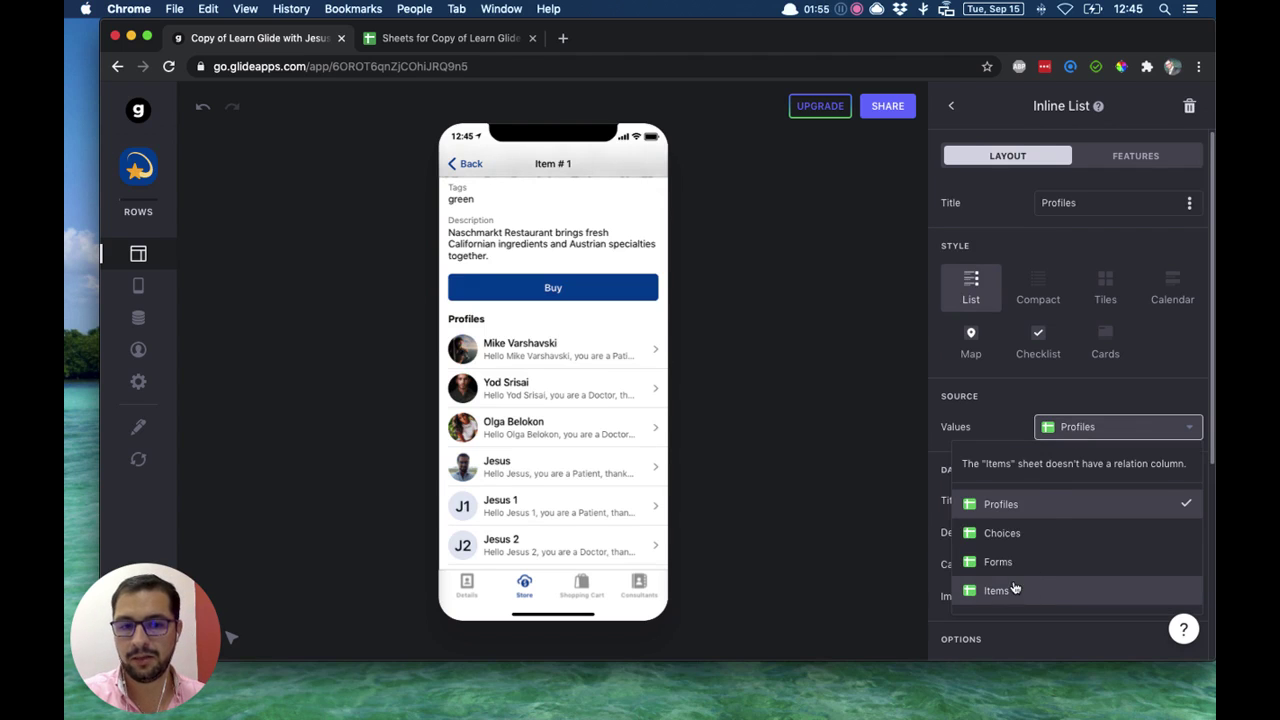
{"action": "left_click", "coordinate": [1000, 590]}
{"action": "left_click", "coordinate": [597, 350]}
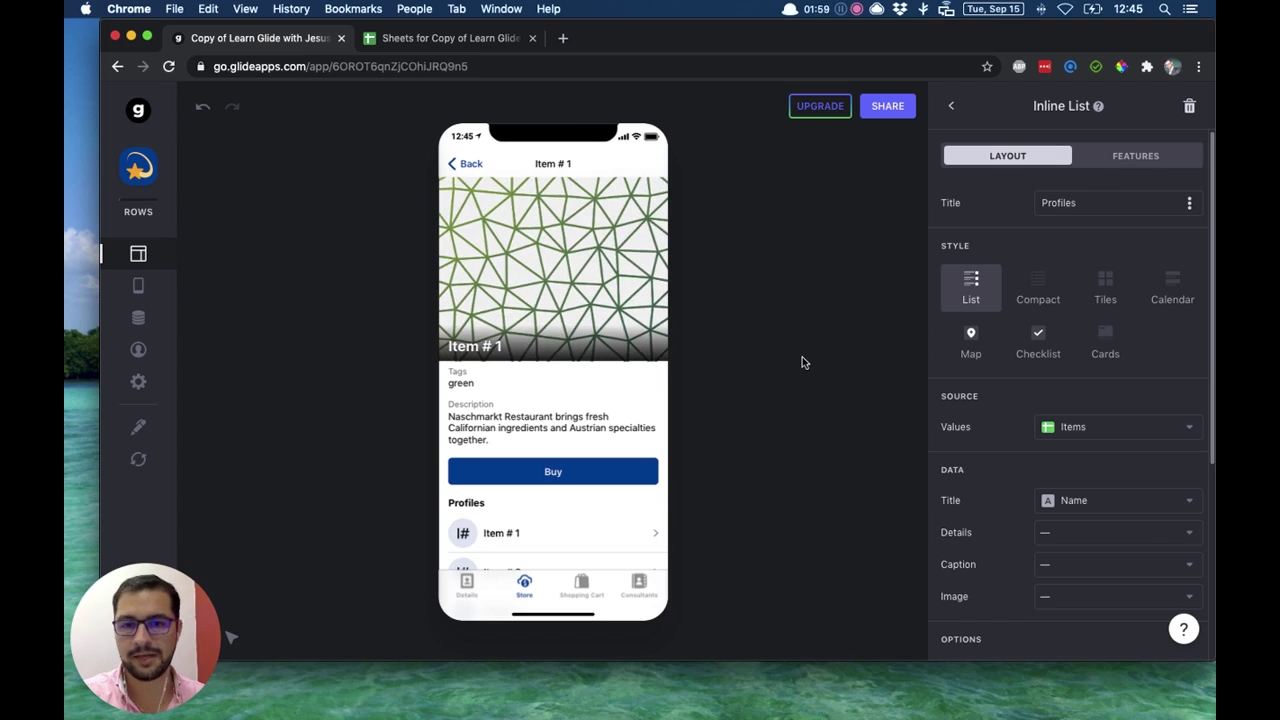
{"action": "scroll", "coordinate": [996, 451], "scroll_direction": "down", "scroll_amount": 1}
{"action": "scroll", "coordinate": [996, 451], "scroll_direction": "down", "scroll_amount": 3}
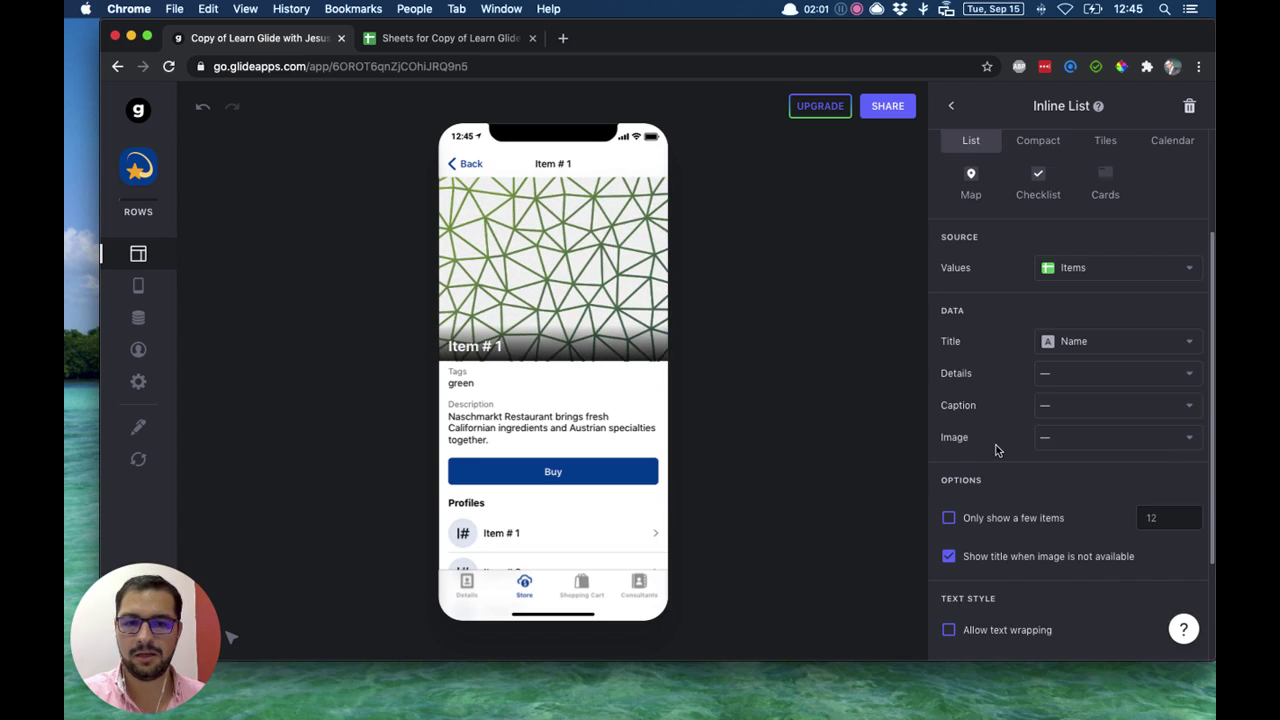
{"action": "left_click", "coordinate": [1057, 443]}
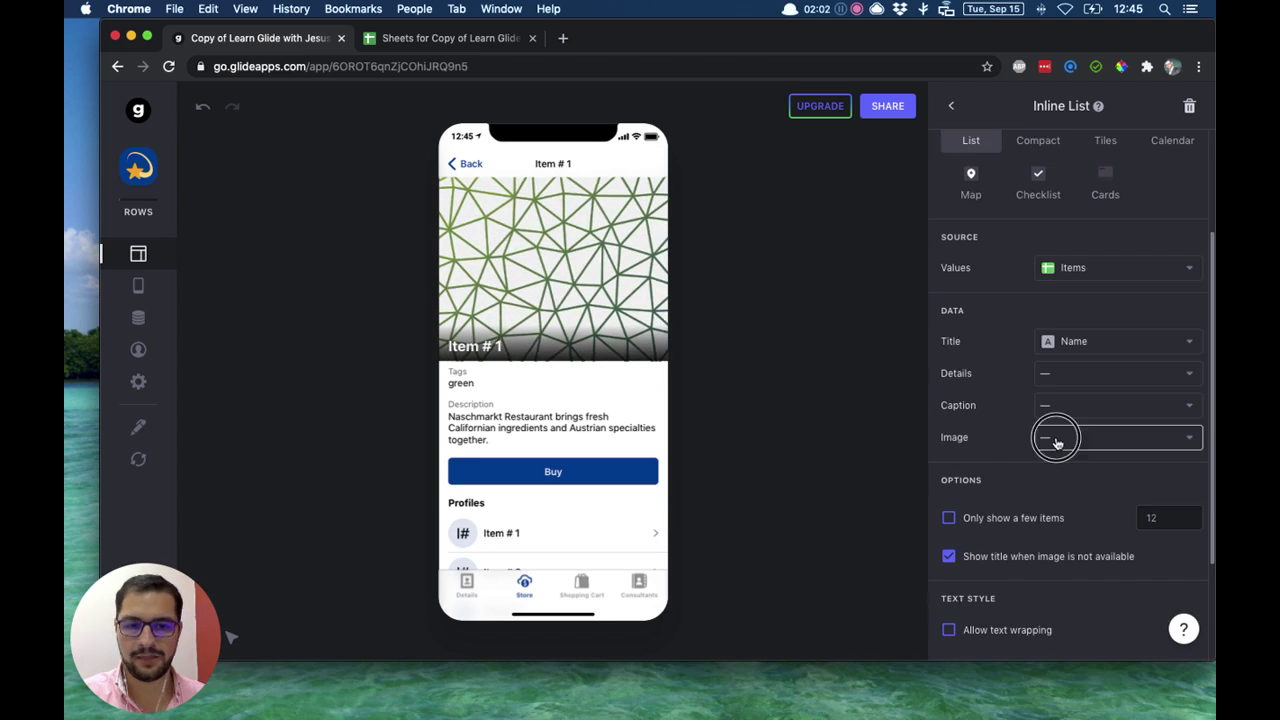
{"action": "left_click", "coordinate": [920, 373]}
{"action": "left_click", "coordinate": [1075, 450]}
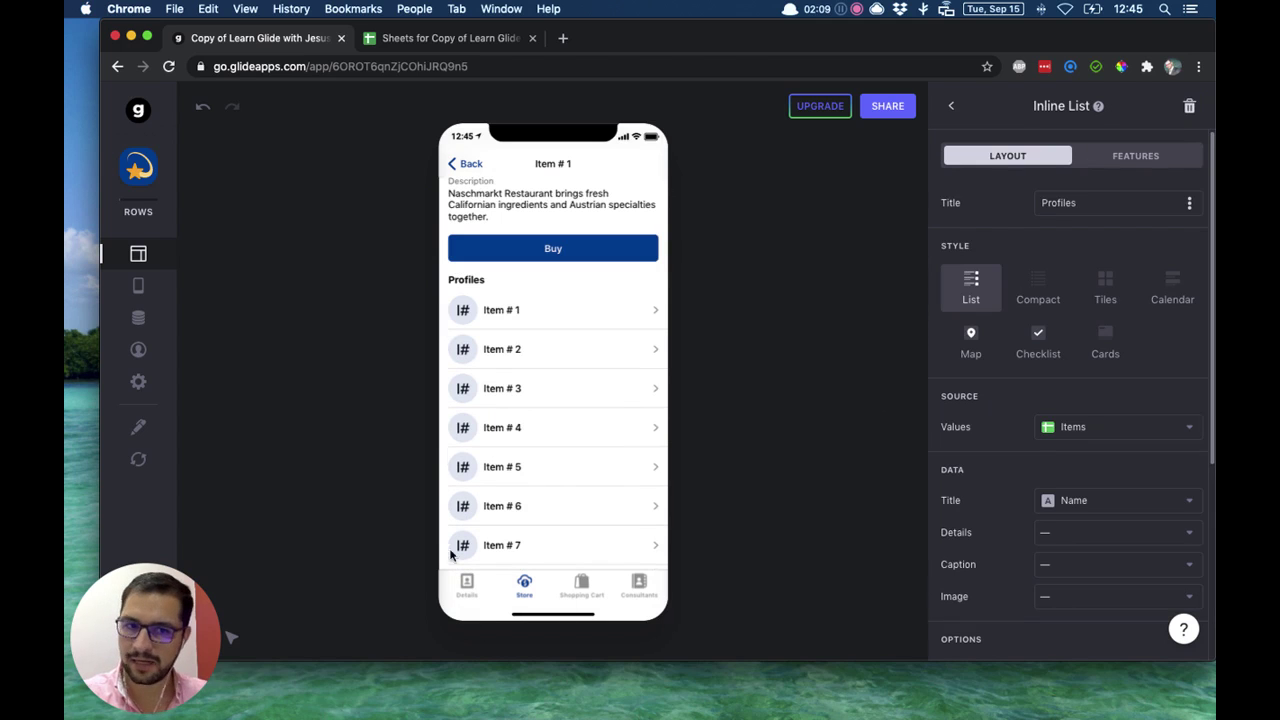
On Item # 2's detail screen, set the inline list's image to Image_by_Glide and its style to Cards.
{"action": "left_click", "coordinate": [467, 163]}
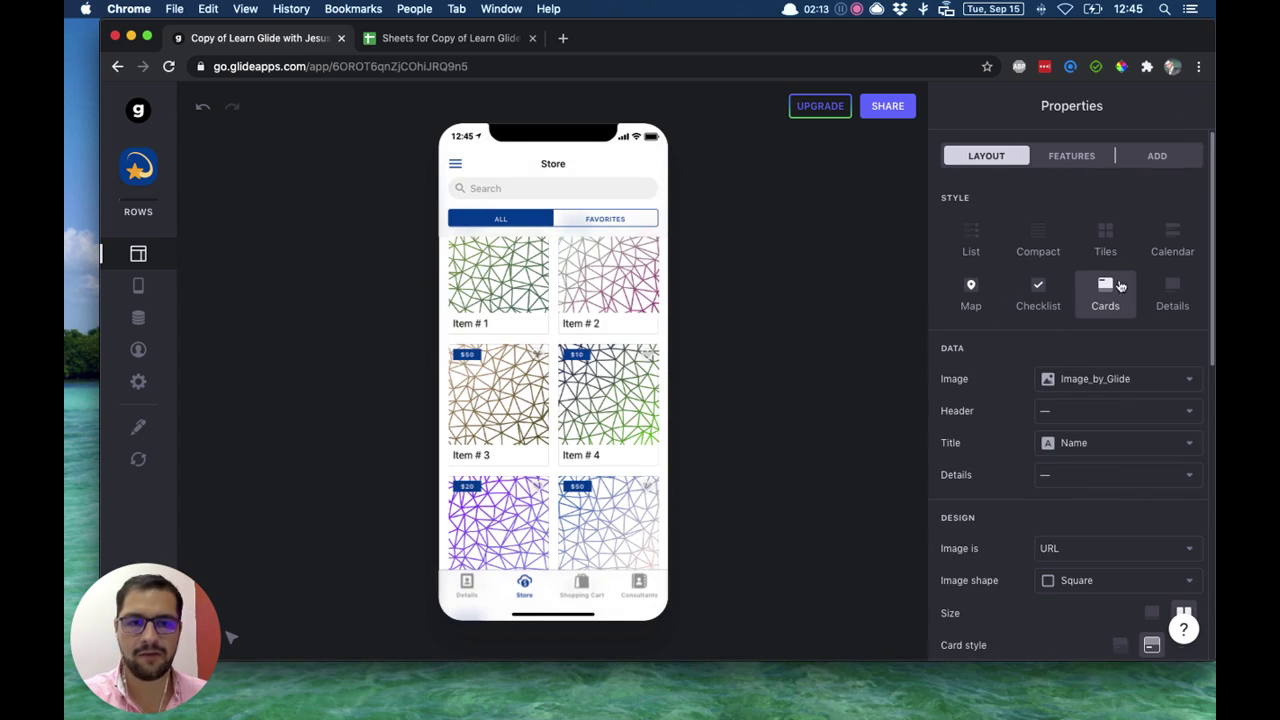
{"action": "left_click", "coordinate": [598, 289]}
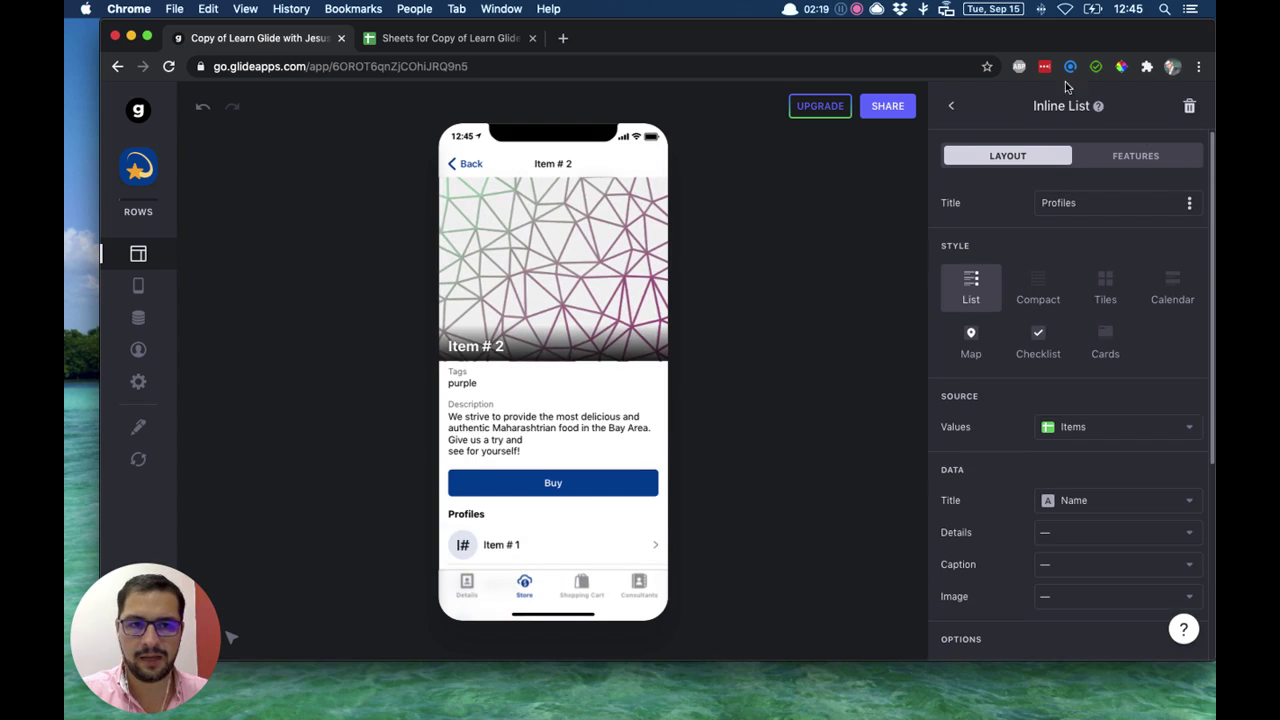
{"action": "left_click", "coordinate": [1108, 434]}
{"action": "left_click", "coordinate": [1013, 590]}
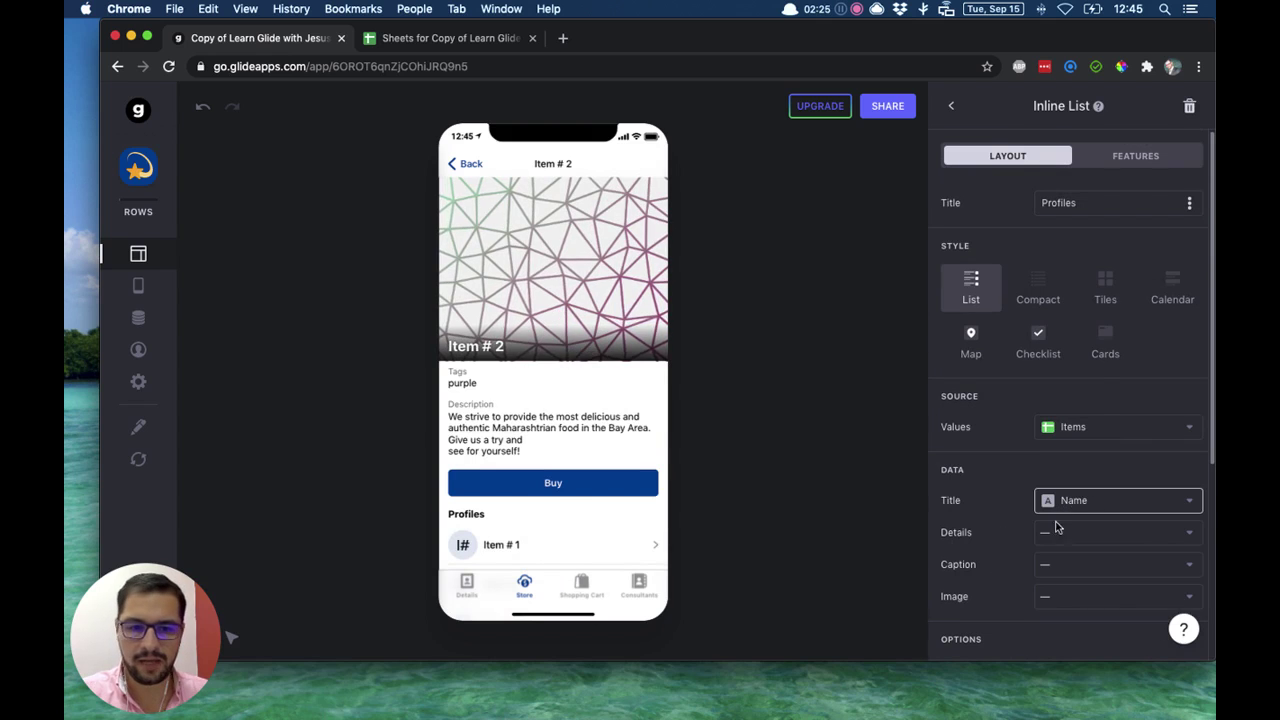
{"action": "left_click", "coordinate": [1055, 600]}
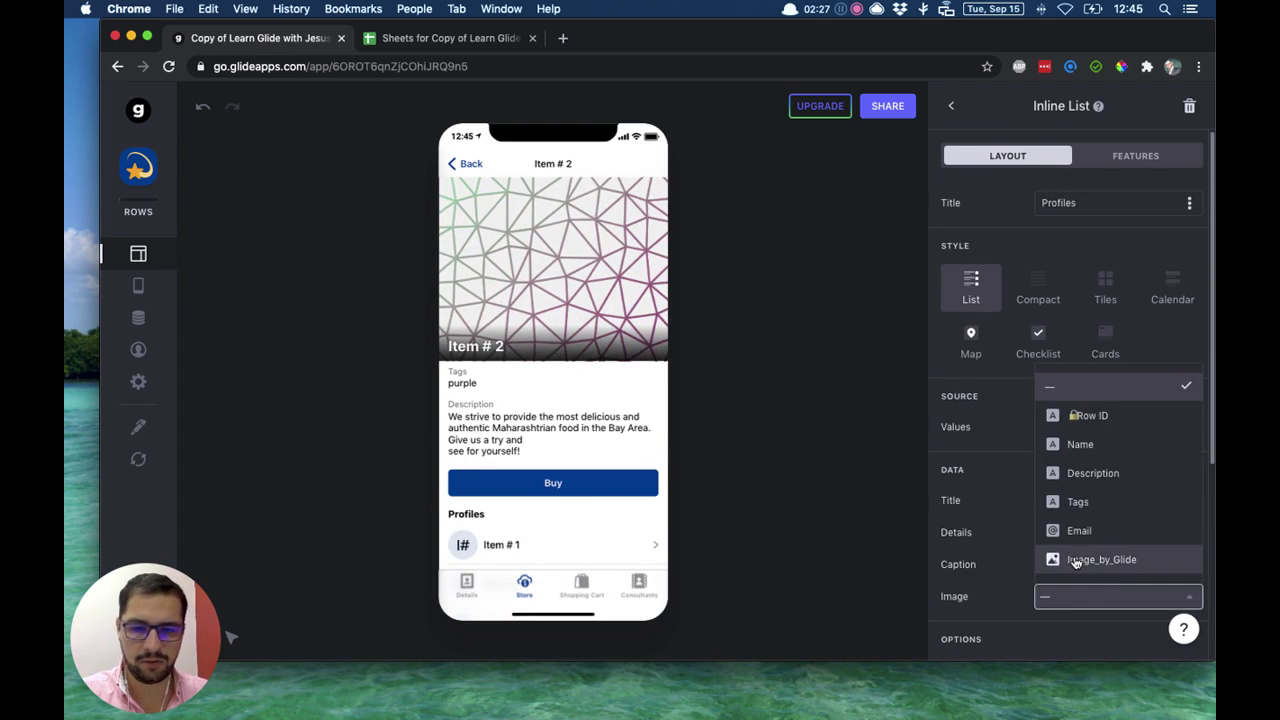
{"action": "left_click", "coordinate": [1075, 560]}
{"action": "left_click", "coordinate": [1107, 343]}
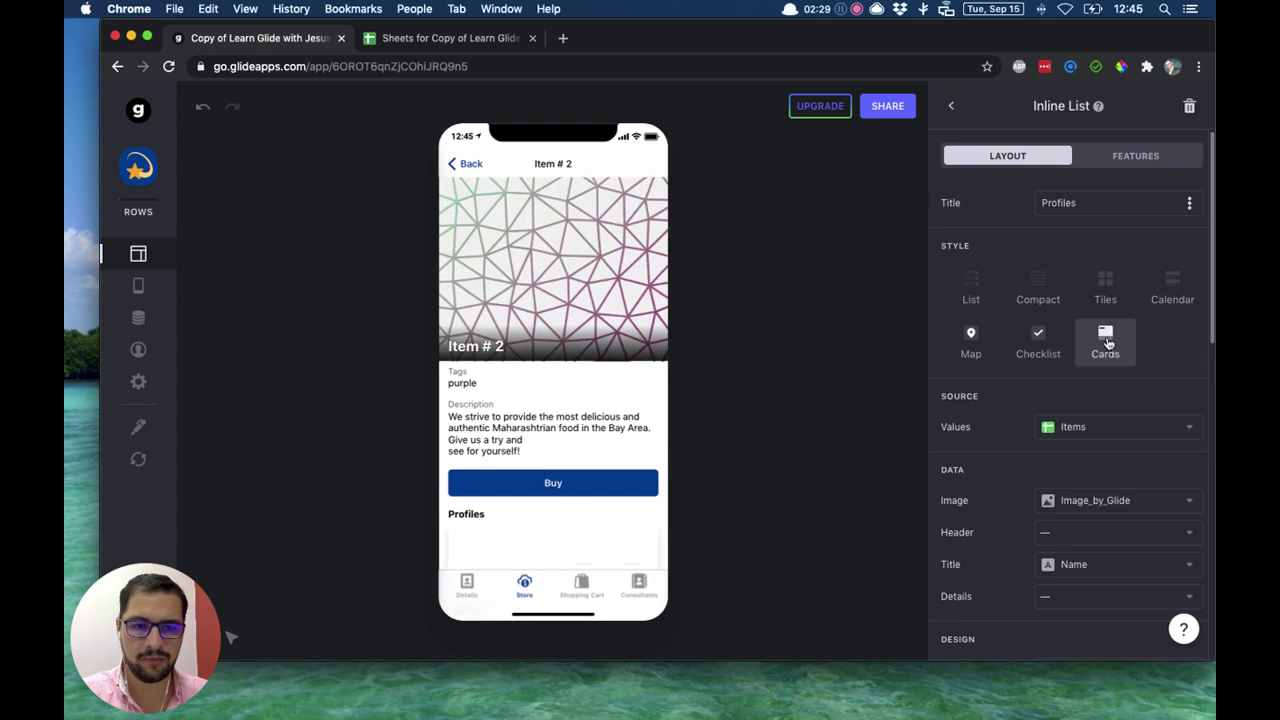
Make the inline list's cards half-size with horizontal orientation and a square image shape.
{"action": "scroll", "coordinate": [1029, 429], "scroll_direction": "down", "scroll_amount": 5}
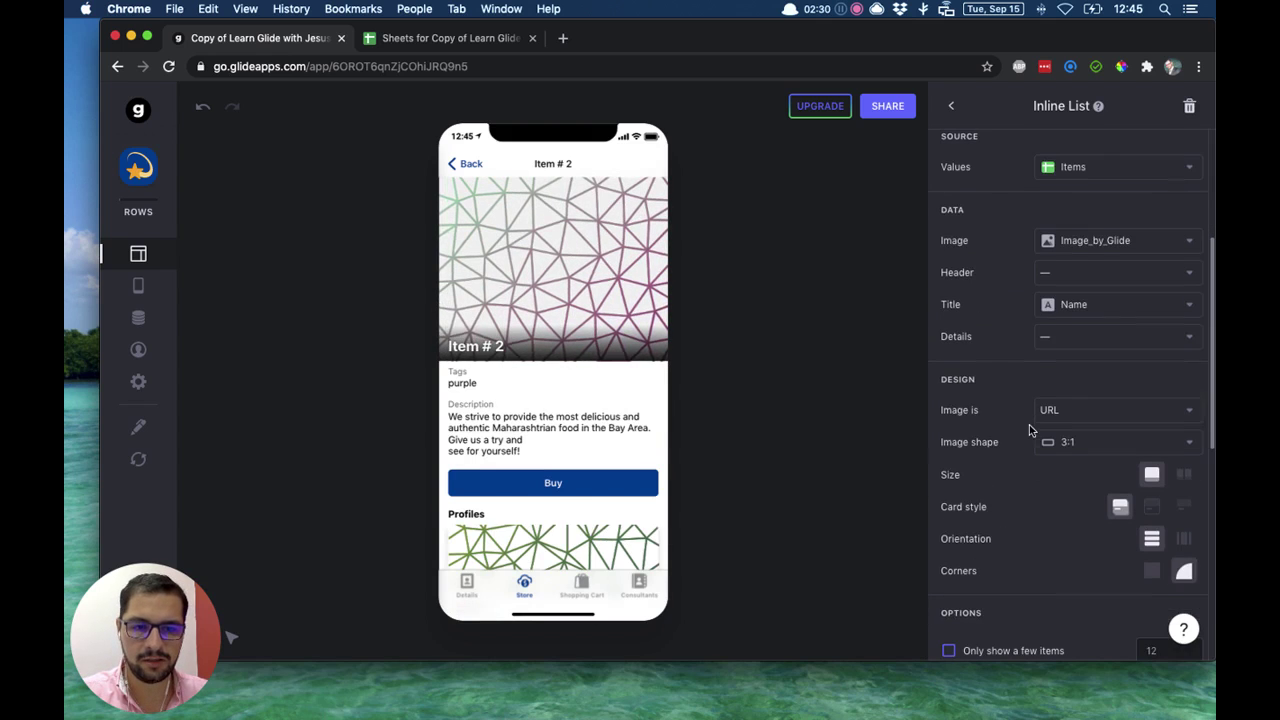
{"action": "left_click", "coordinate": [1183, 476]}
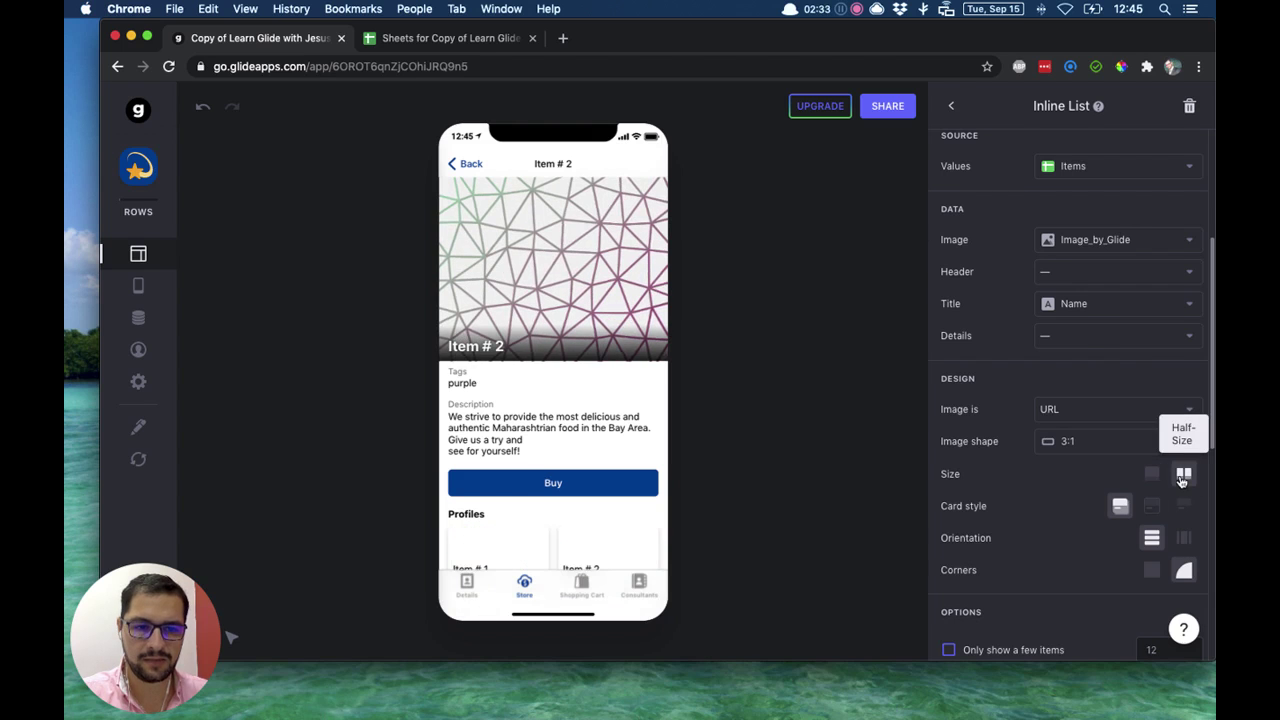
{"action": "left_click", "coordinate": [1184, 541]}
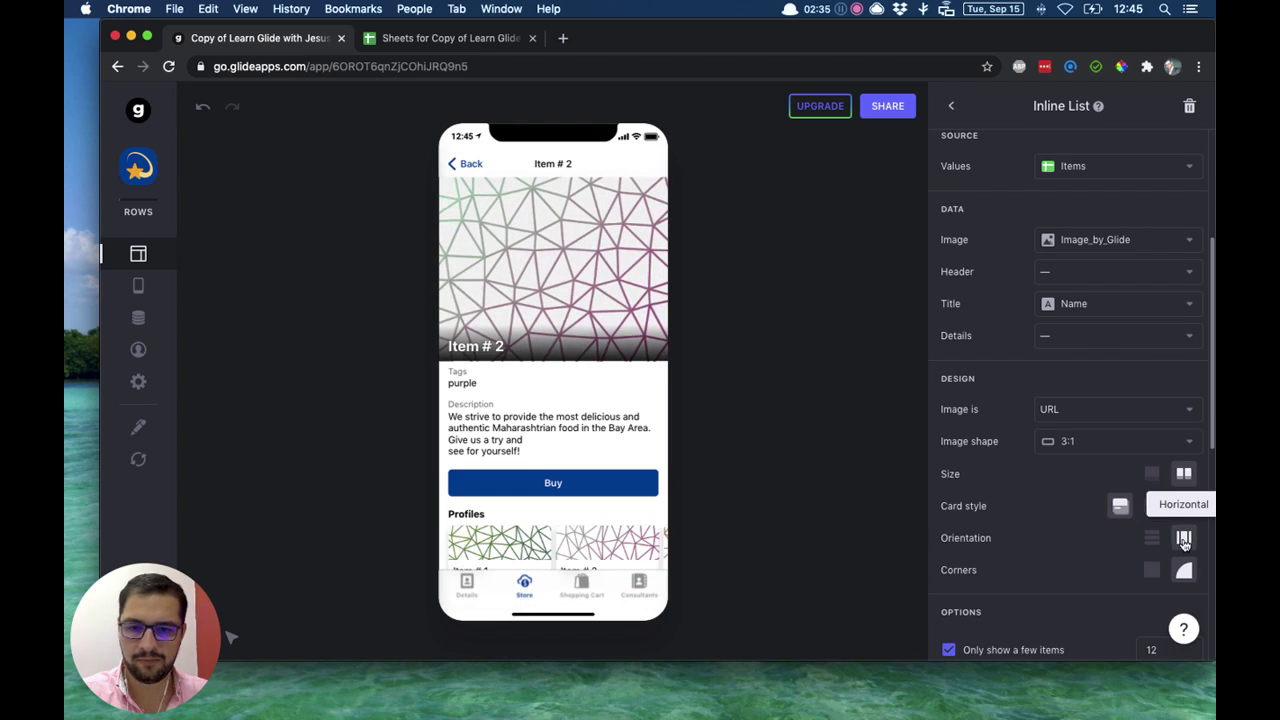
{"action": "left_click", "coordinate": [1064, 444]}
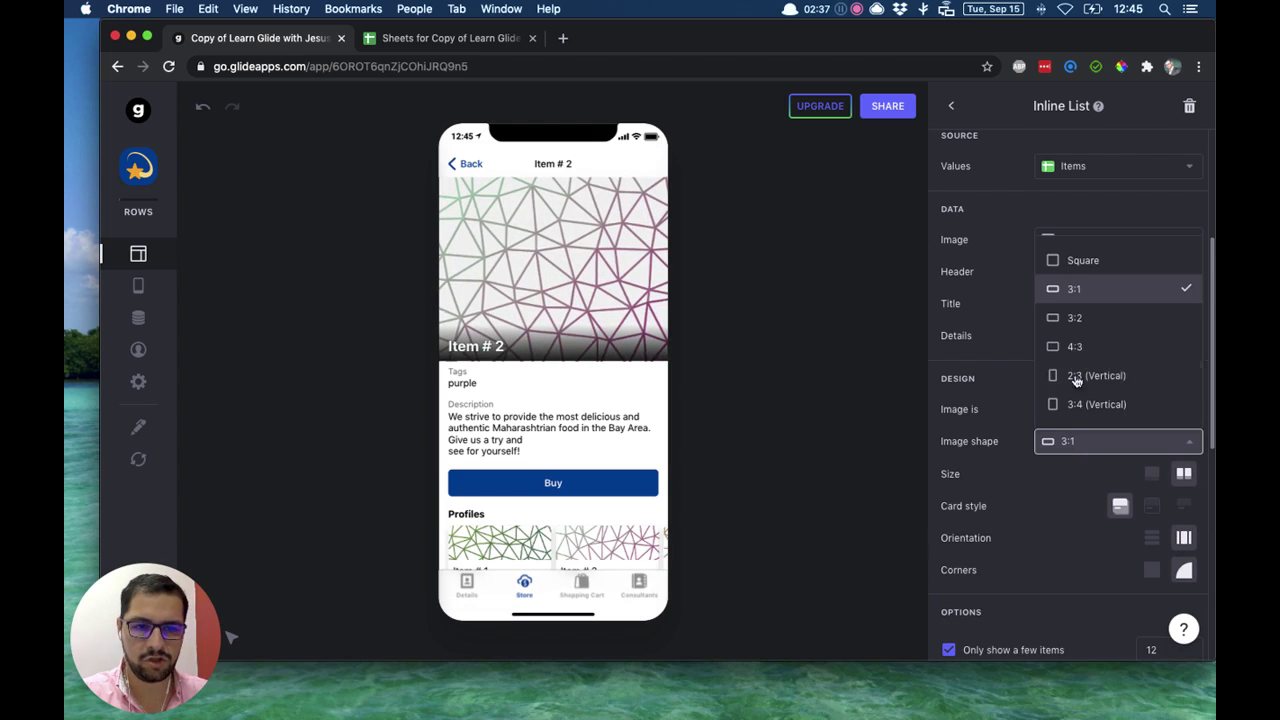
{"action": "left_click", "coordinate": [1084, 262]}
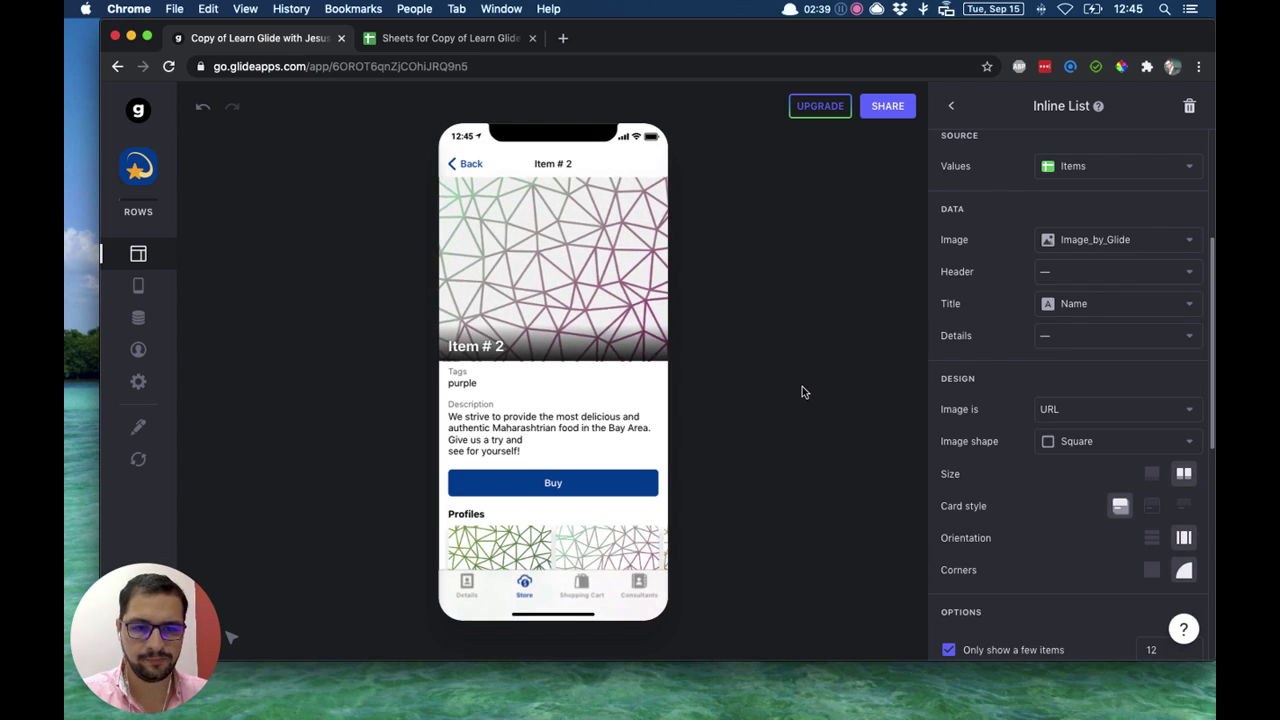
{"action": "scroll", "coordinate": [607, 505], "scroll_direction": "down", "scroll_amount": 2}
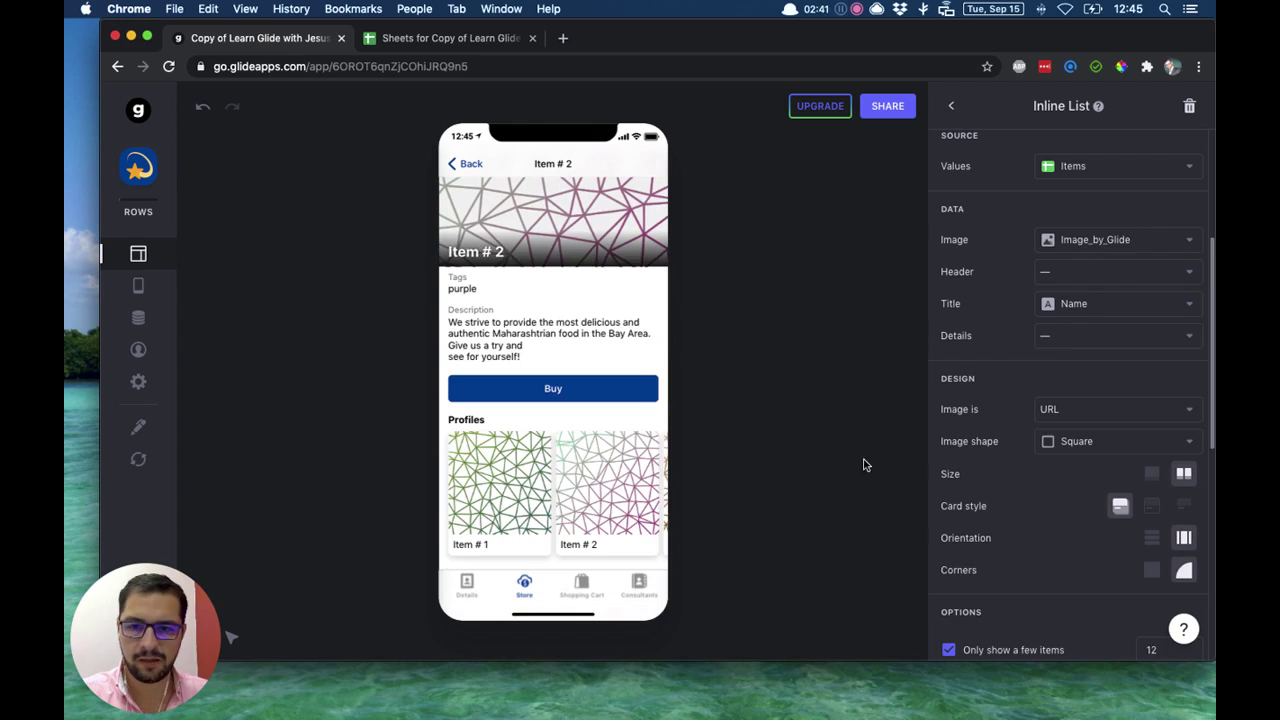
Set the tag overlay of the inline list's cards to the Price column and check the item screen preview.
{"action": "scroll", "coordinate": [1024, 465], "scroll_direction": "down", "scroll_amount": 8}
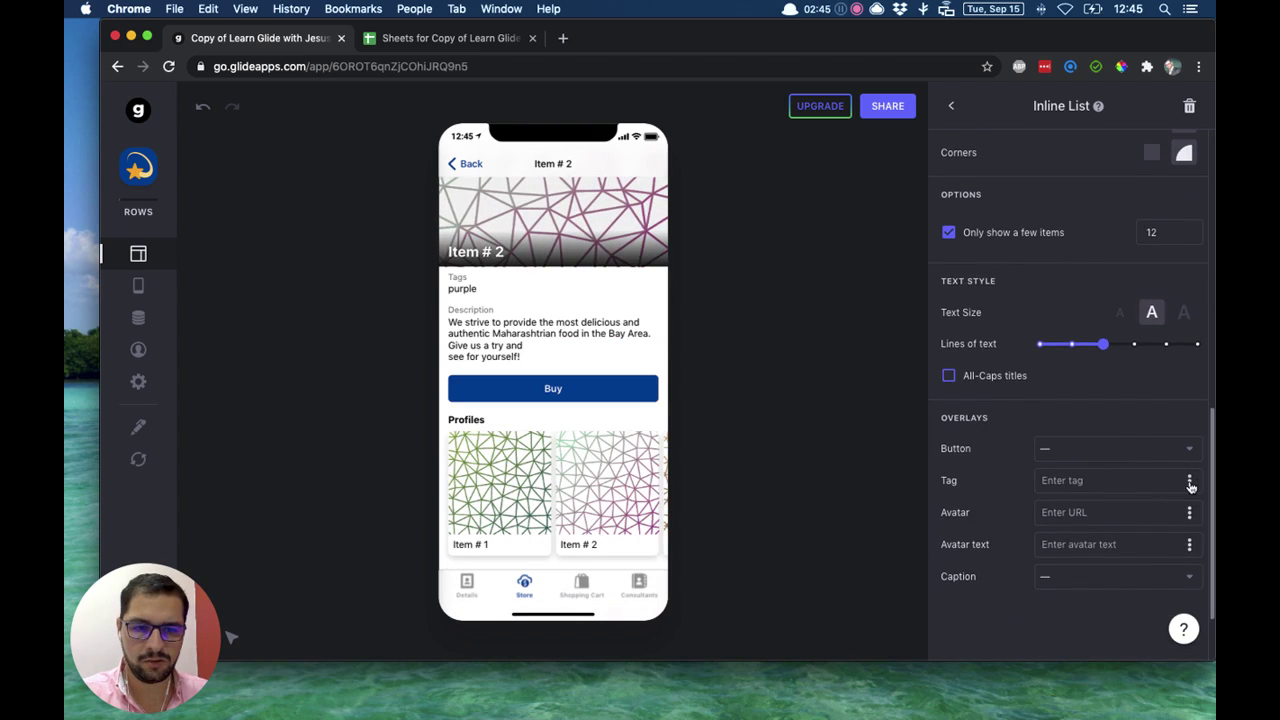
{"action": "left_click", "coordinate": [1190, 485]}
{"action": "left_click", "coordinate": [1018, 330]}
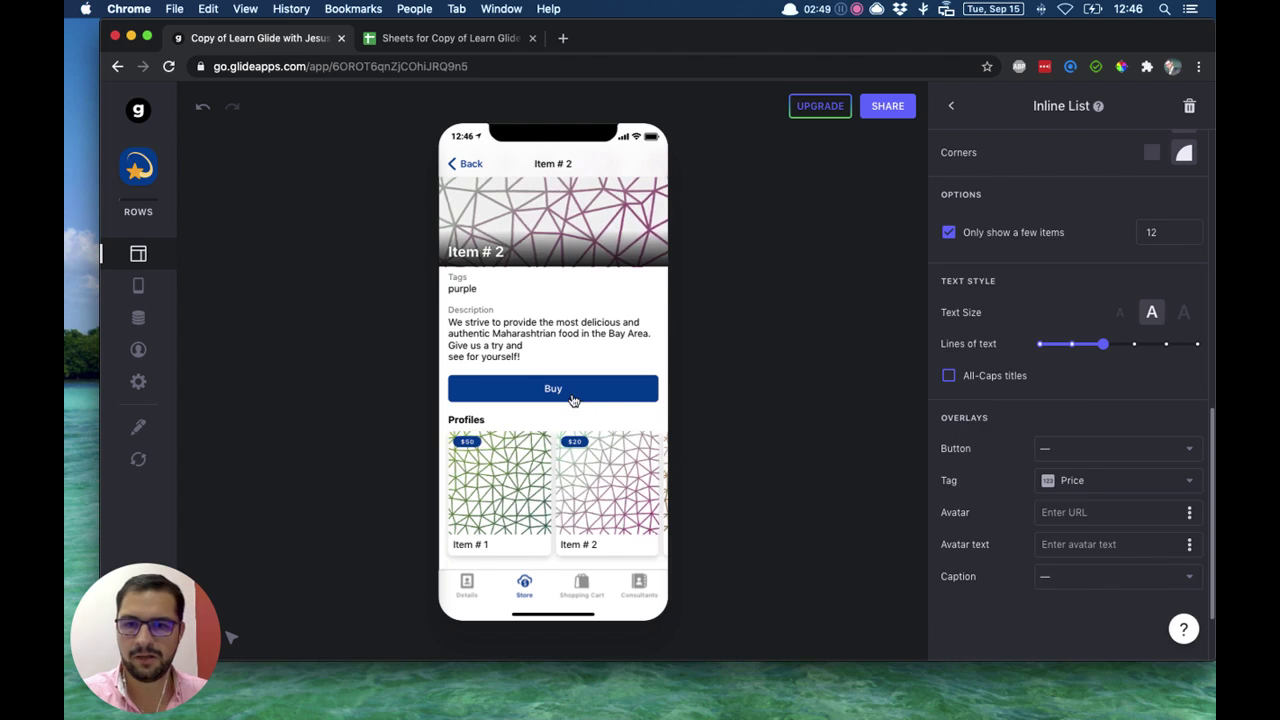
{"action": "scroll", "coordinate": [573, 396], "scroll_direction": "up", "scroll_amount": 2}
{"action": "scroll", "coordinate": [583, 494], "scroll_direction": "down", "scroll_amount": 2}
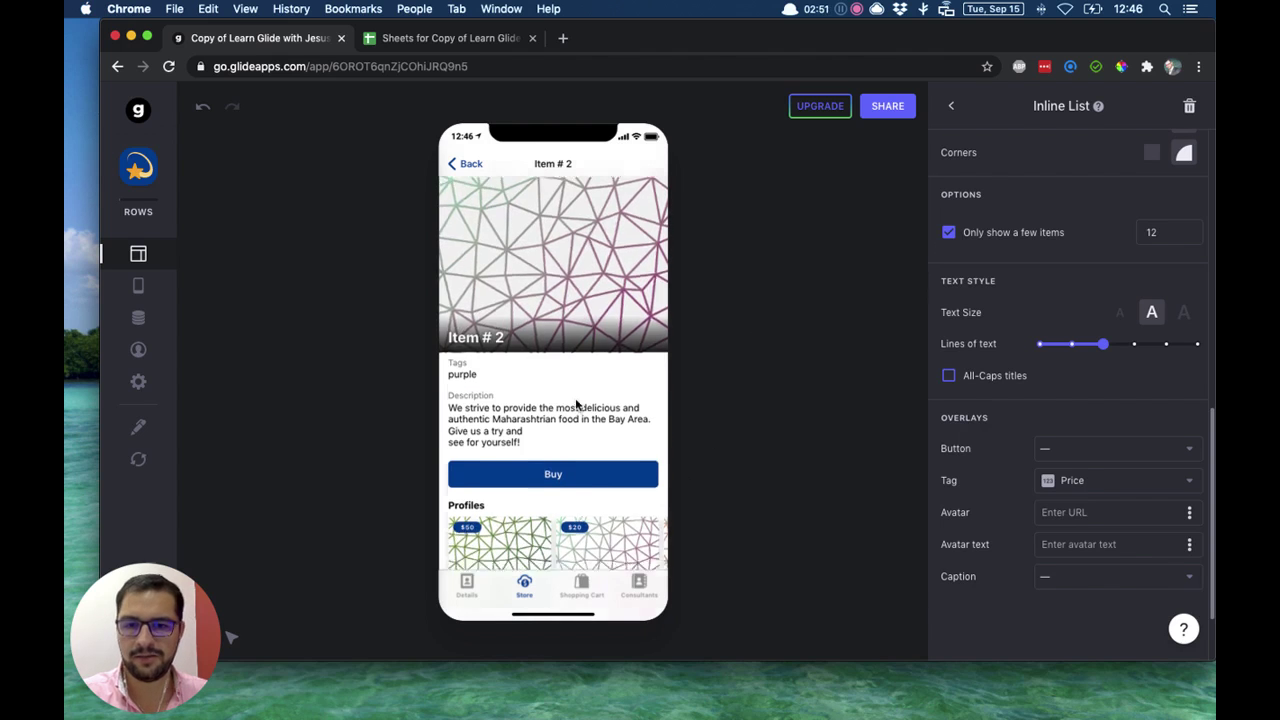
Reopen Item # 2 from the Store list and browse the inline list's cards on its detail screen.
{"action": "left_click", "coordinate": [462, 160]}
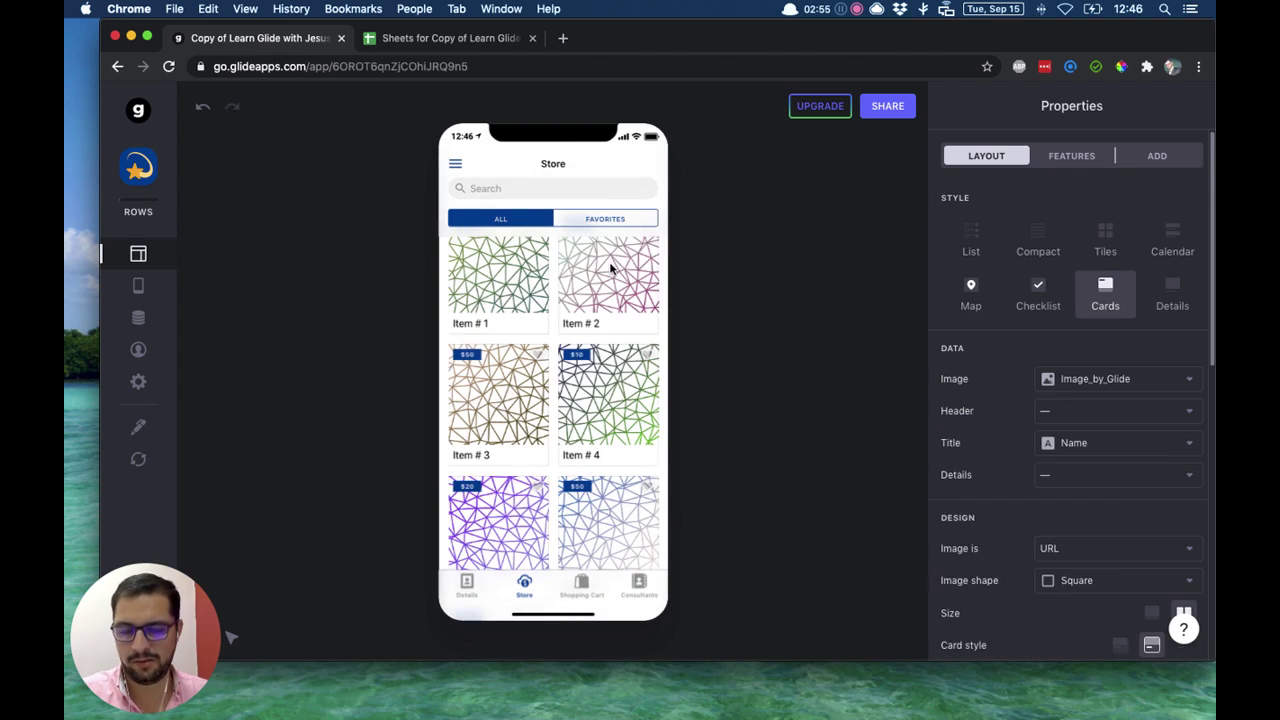
{"action": "left_click", "coordinate": [612, 268]}
{"action": "scroll", "coordinate": [585, 413], "scroll_direction": "down", "scroll_amount": 2}
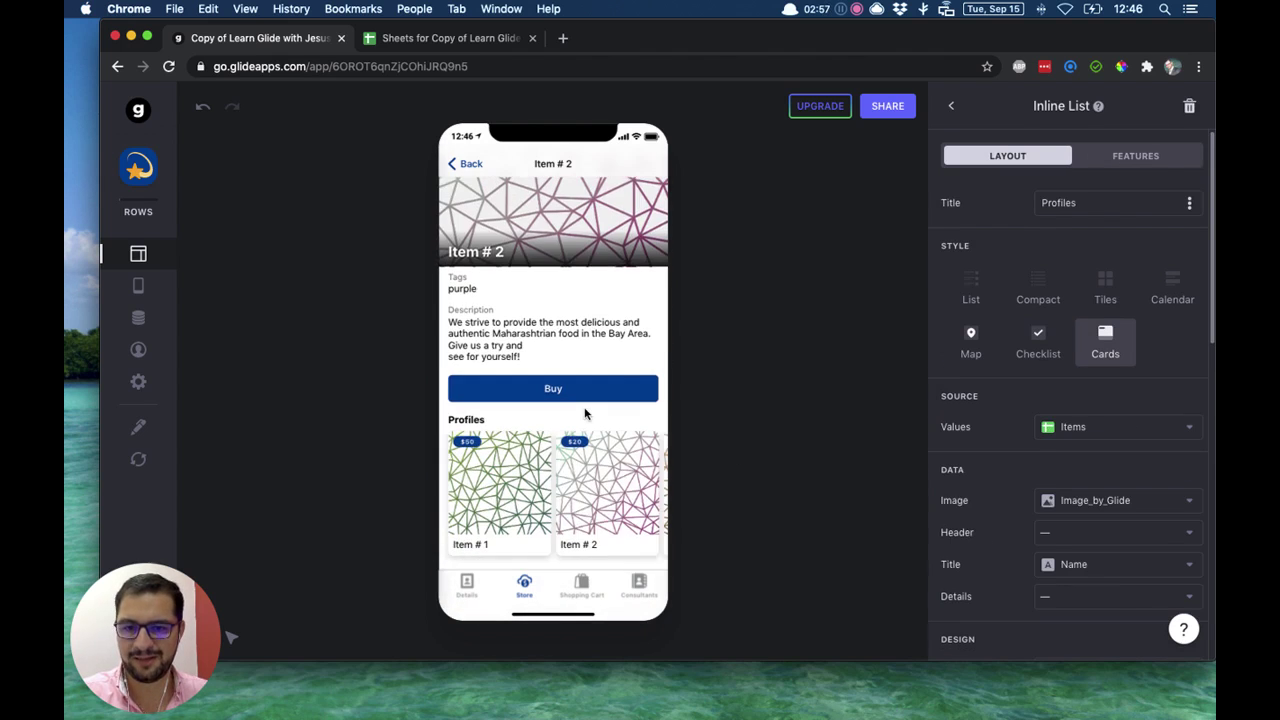
{"action": "scroll", "coordinate": [551, 511], "scroll_direction": "right", "scroll_amount": 5}
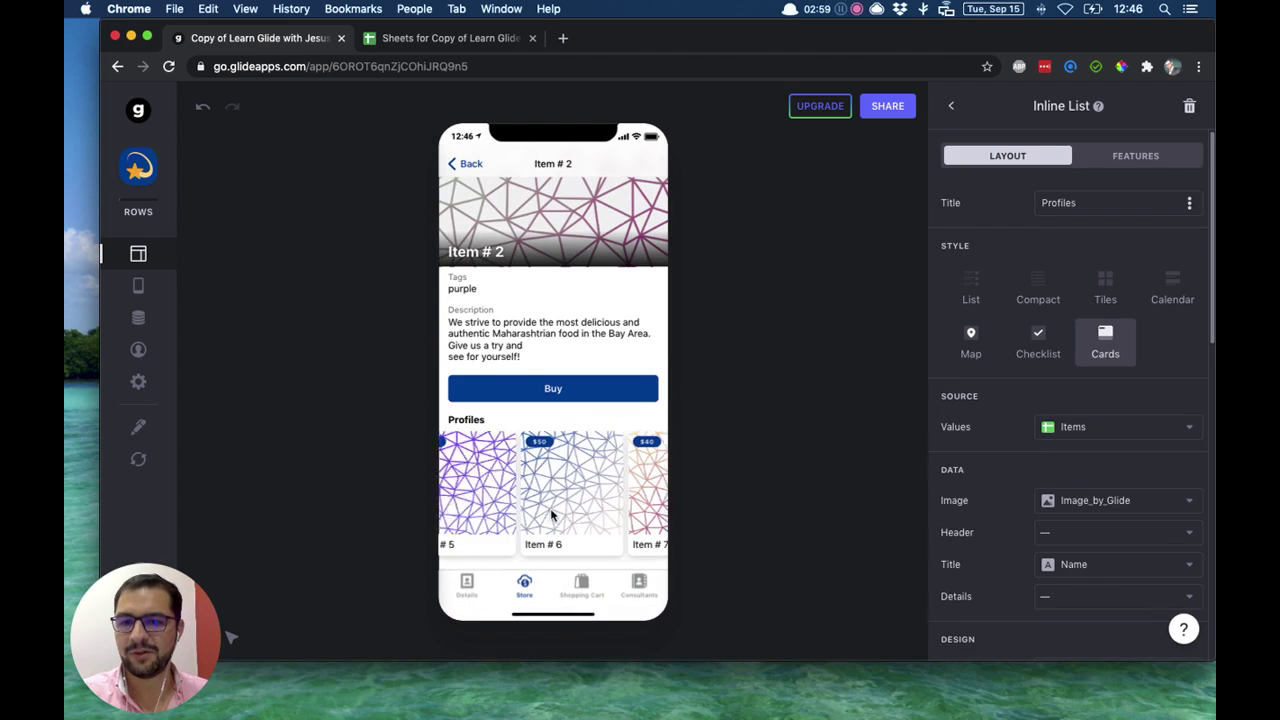
{"action": "left_click", "coordinate": [771, 457]}
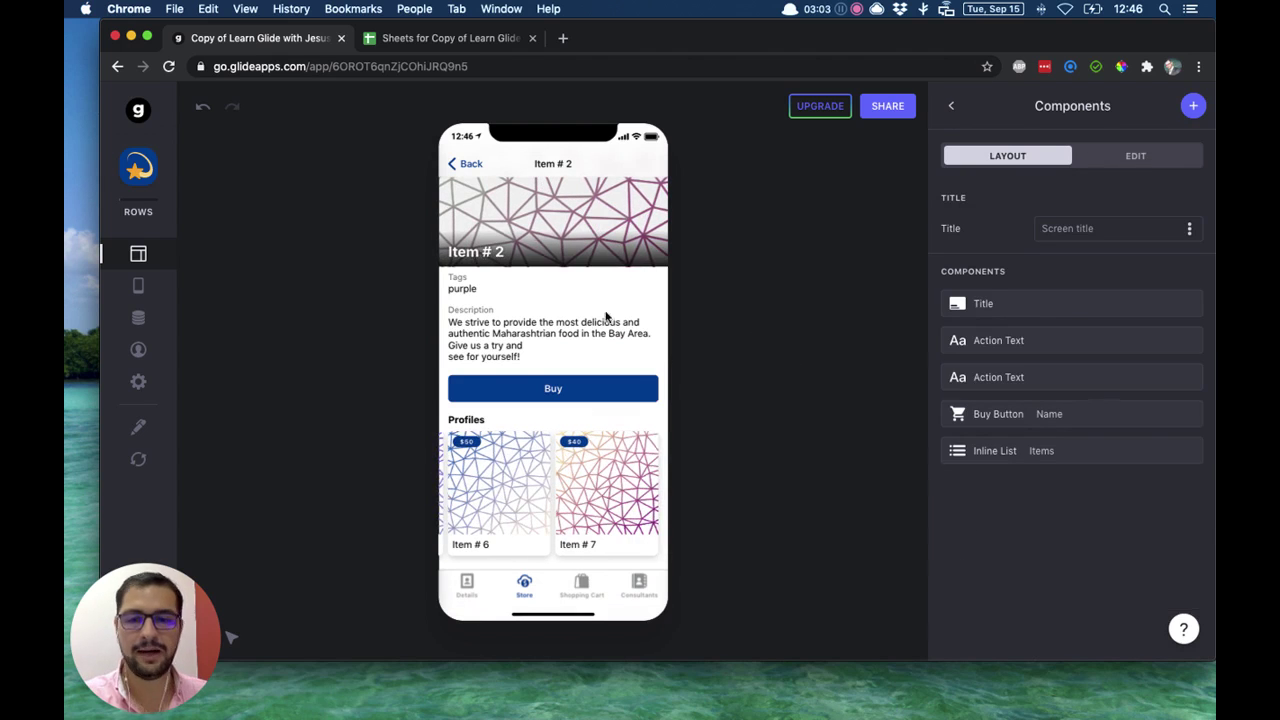
{"action": "scroll", "coordinate": [551, 462], "scroll_direction": "left", "scroll_amount": 3}
{"action": "scroll", "coordinate": [551, 466], "scroll_direction": "left", "scroll_amount": 2}
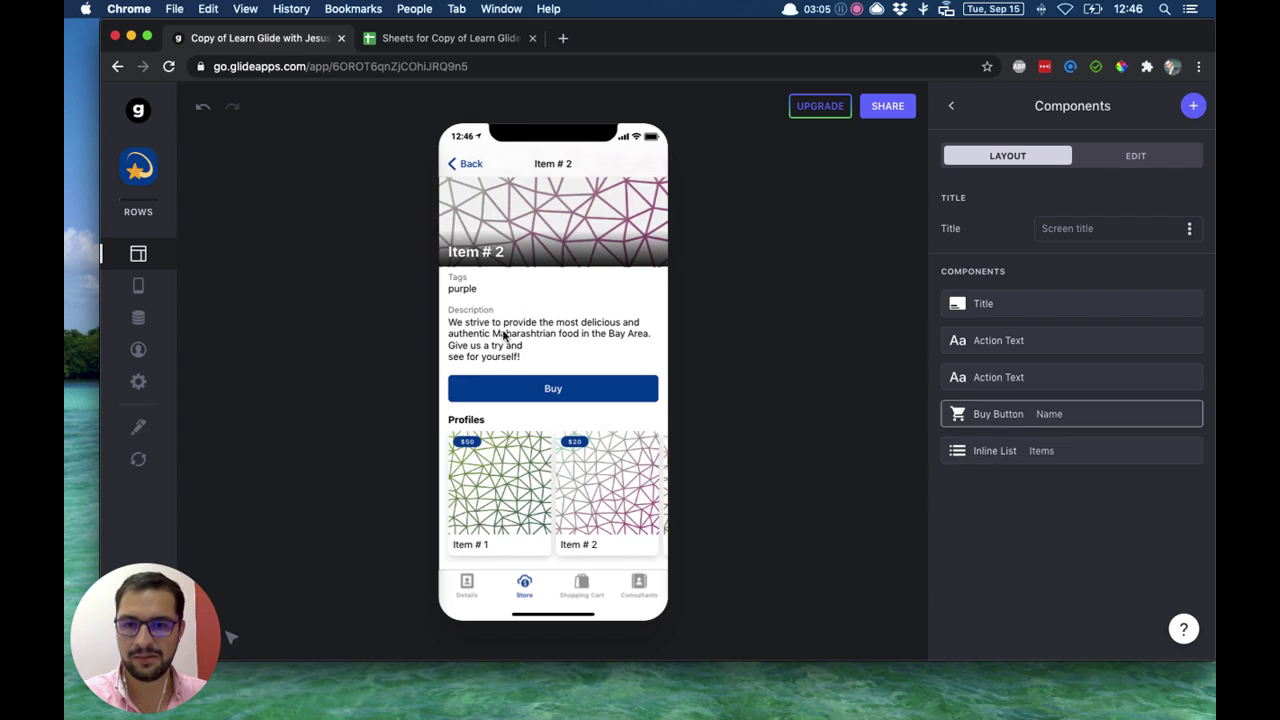
{"action": "scroll", "coordinate": [539, 284], "scroll_direction": "up", "scroll_amount": 3}
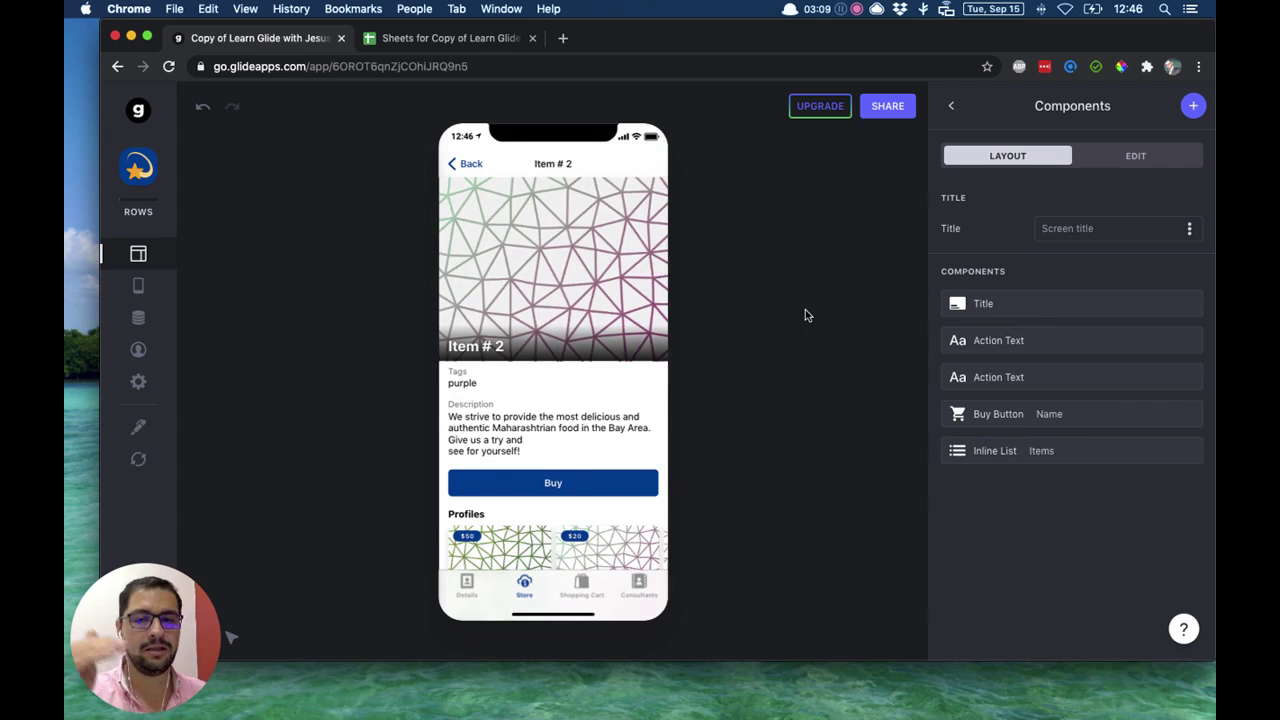
Clear the Profiles title of the inline list on the item detail screen.
{"action": "left_click", "coordinate": [1081, 451]}
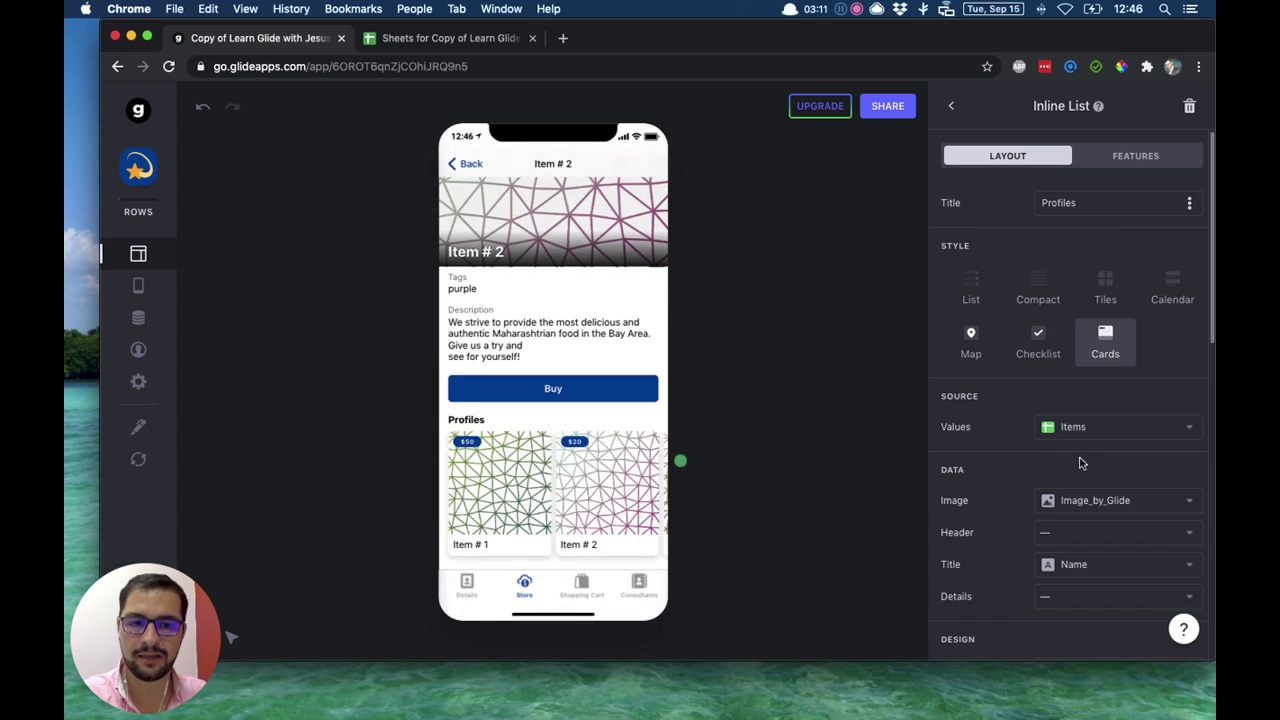
{"action": "scroll", "coordinate": [551, 491], "scroll_direction": "right", "scroll_amount": 10}
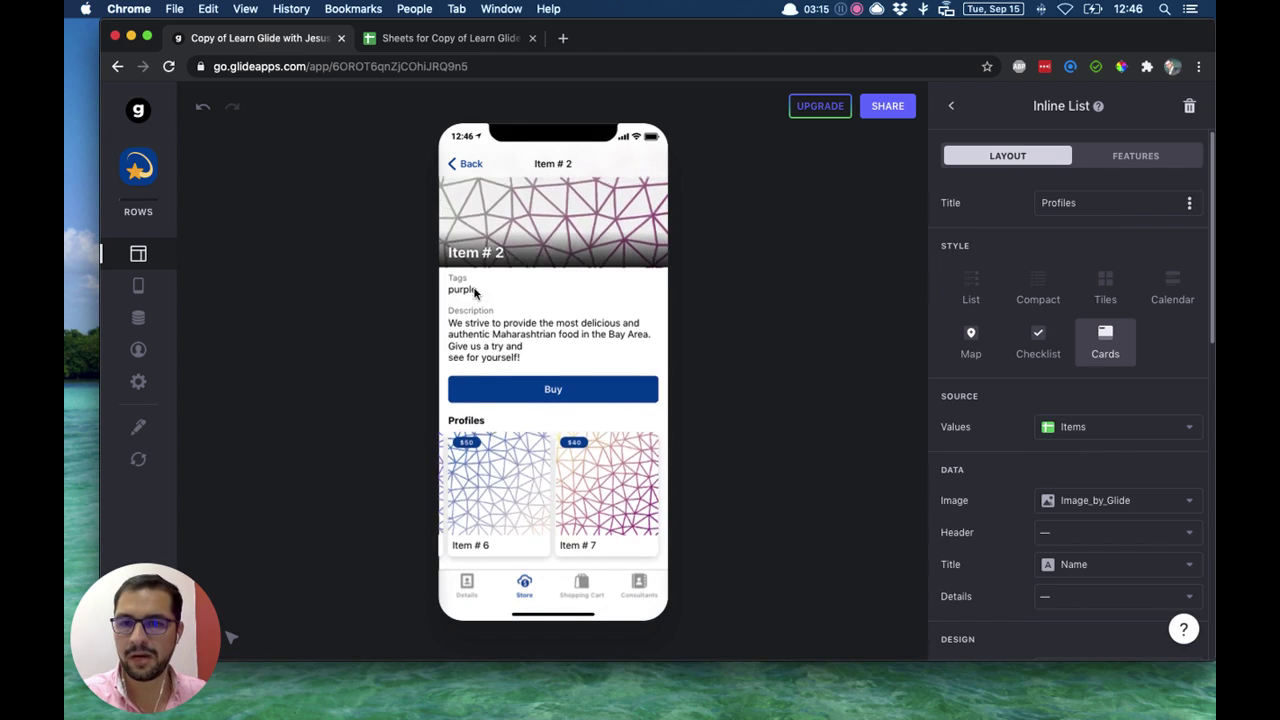
{"action": "scroll", "coordinate": [510, 245], "scroll_direction": "up", "scroll_amount": 3}
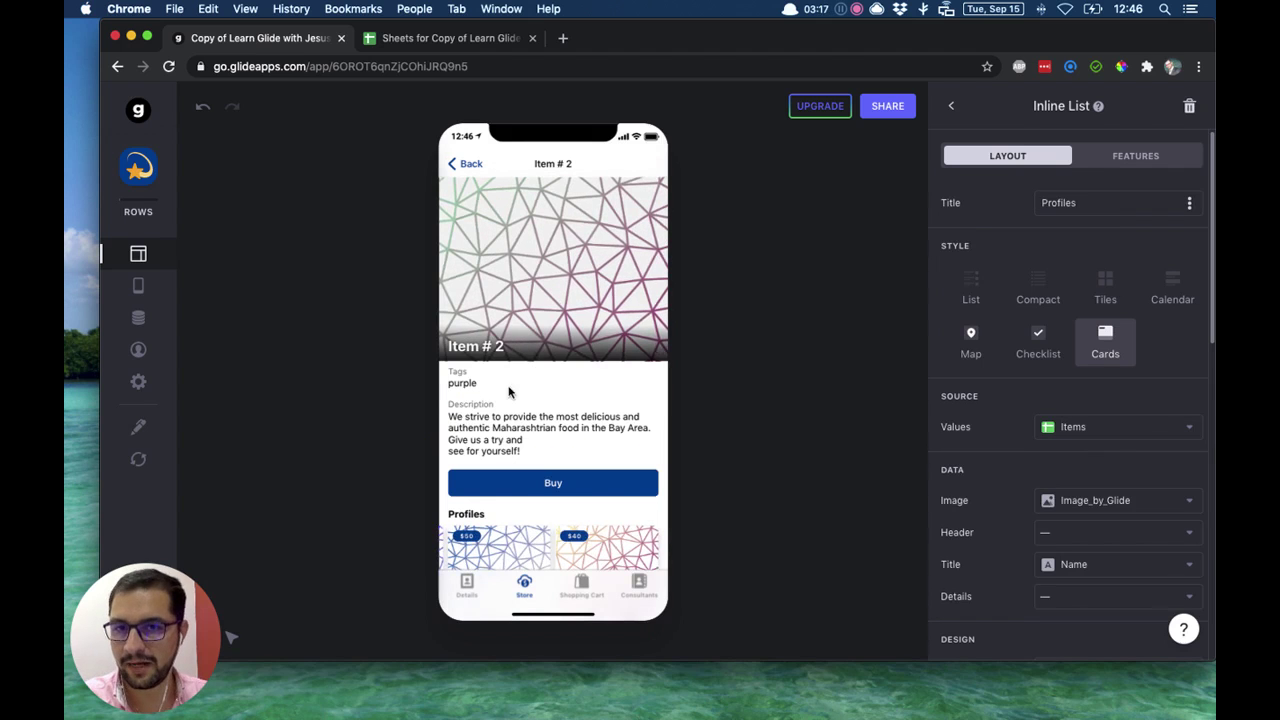
{"action": "scroll", "coordinate": [514, 434], "scroll_direction": "down", "scroll_amount": 3}
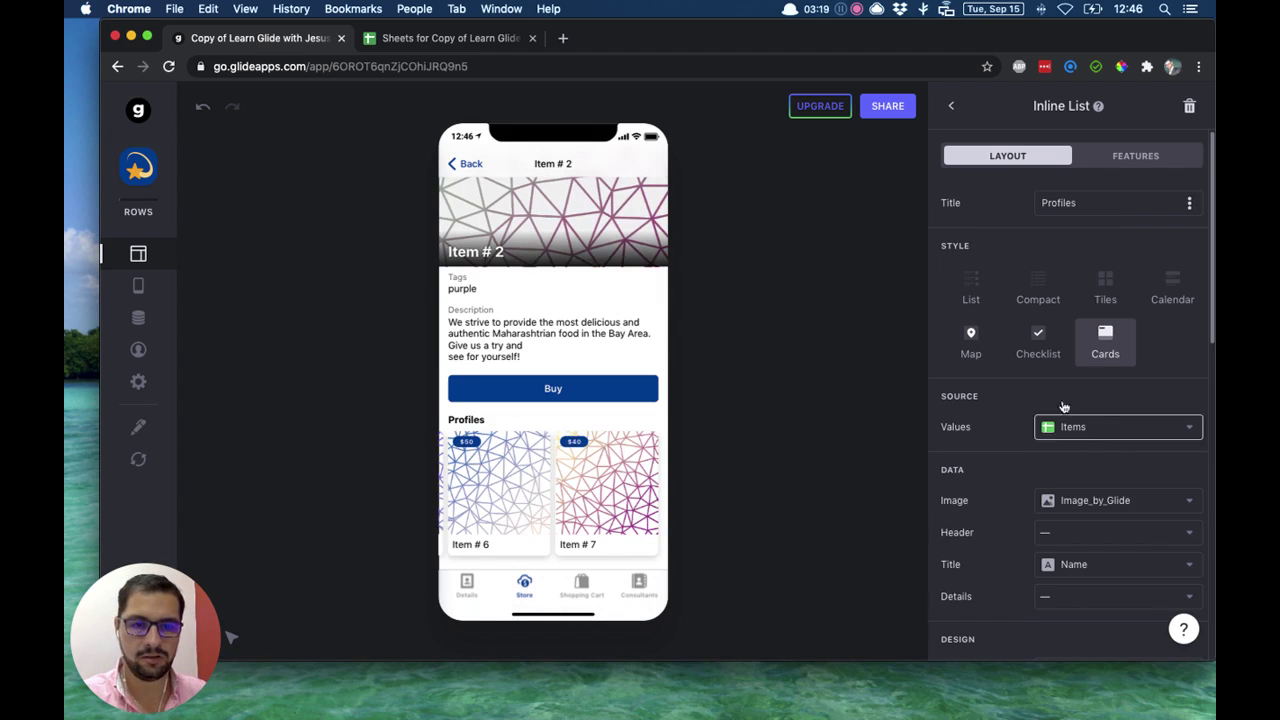
{"action": "double_click", "coordinate": [1058, 202]}
{"action": "key", "text": "BackSpace"}
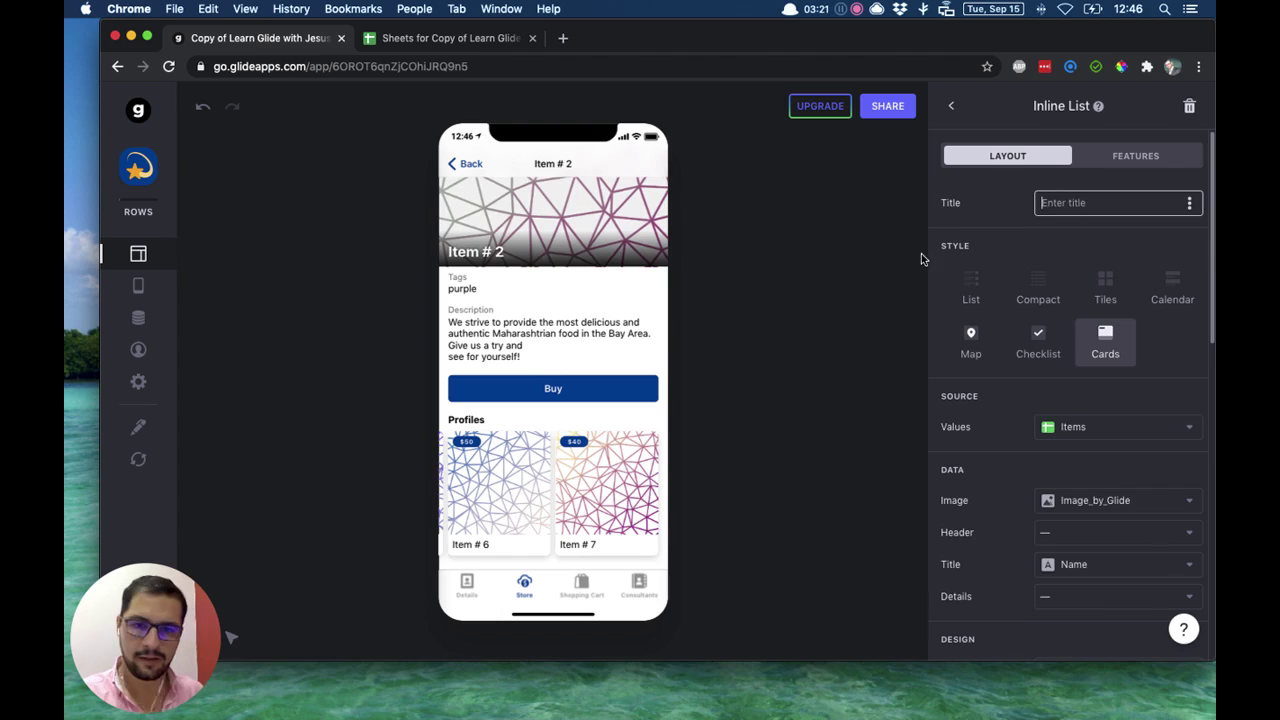
{"action": "left_click", "coordinate": [833, 300]}
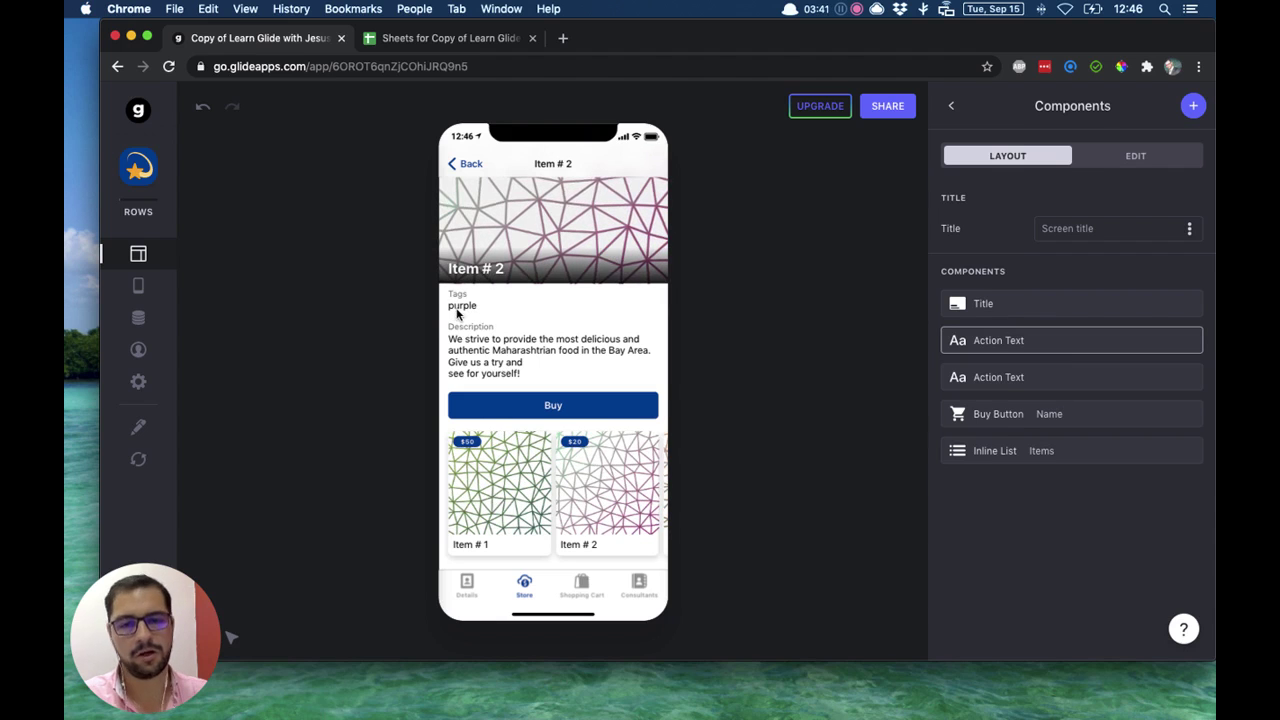
Check the Tags column of the Items table in the data editor, and return to Item # 2's detail screen layout.
{"action": "left_click", "coordinate": [138, 317]}
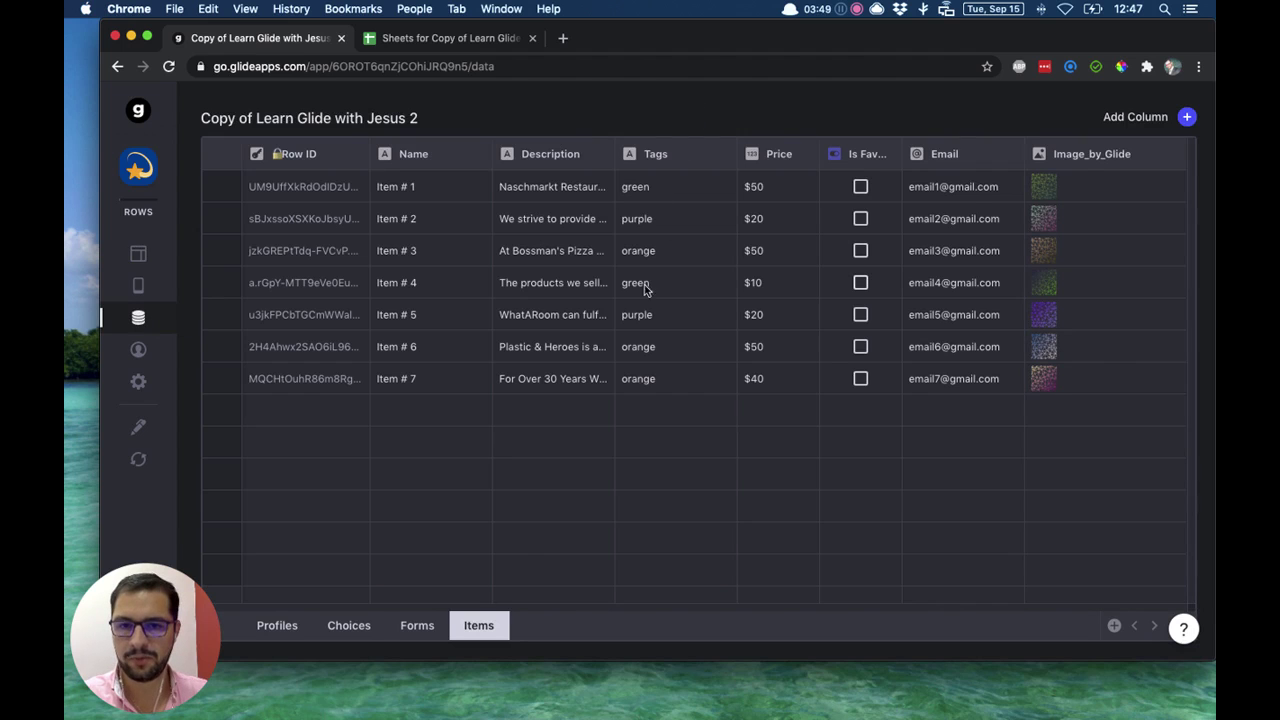
{"action": "left_click", "coordinate": [139, 255]}
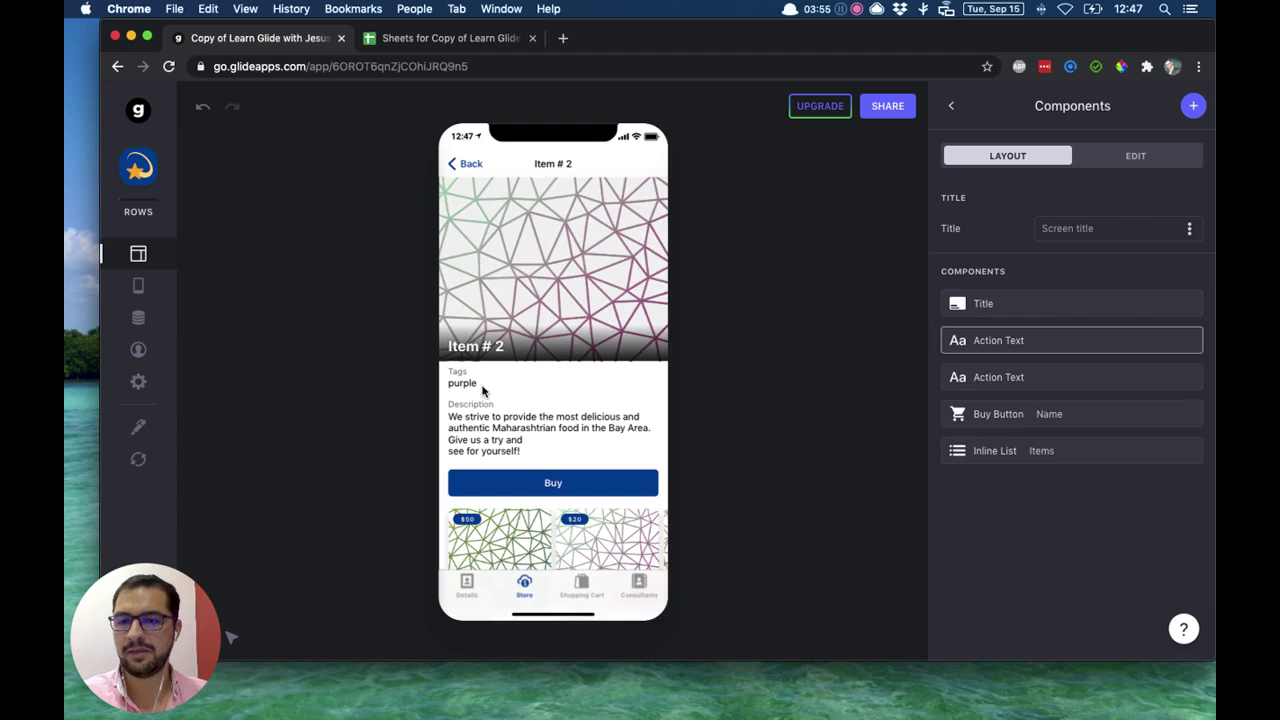
{"action": "scroll", "coordinate": [495, 388], "scroll_direction": "down", "scroll_amount": 2}
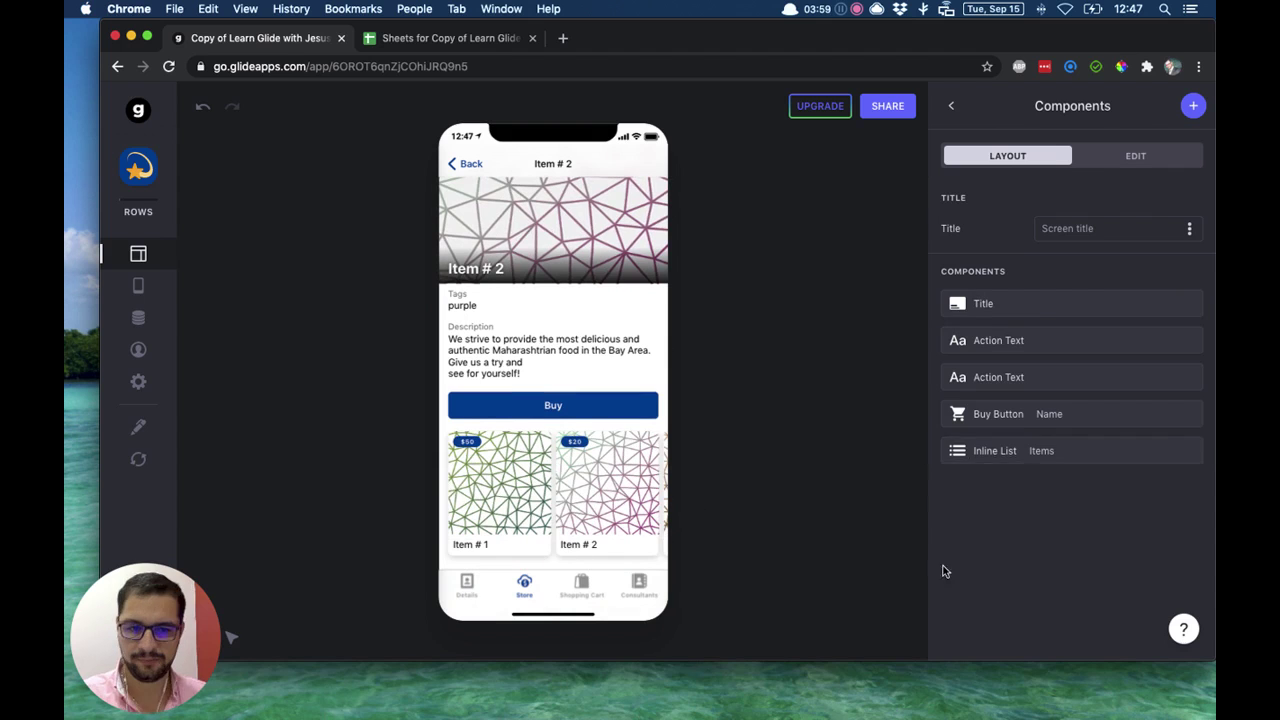
Add a filter to the inline list that is based on the Tags column.
{"action": "left_click", "coordinate": [1019, 453]}
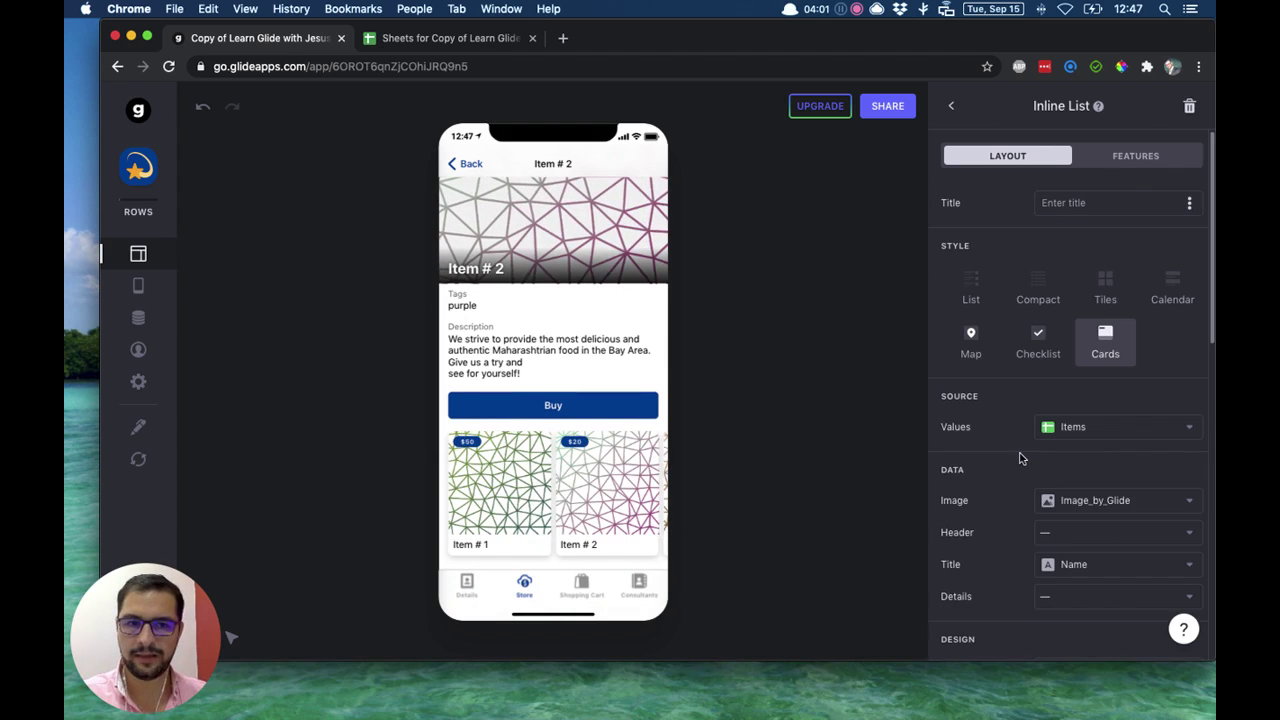
{"action": "left_click", "coordinate": [1138, 160]}
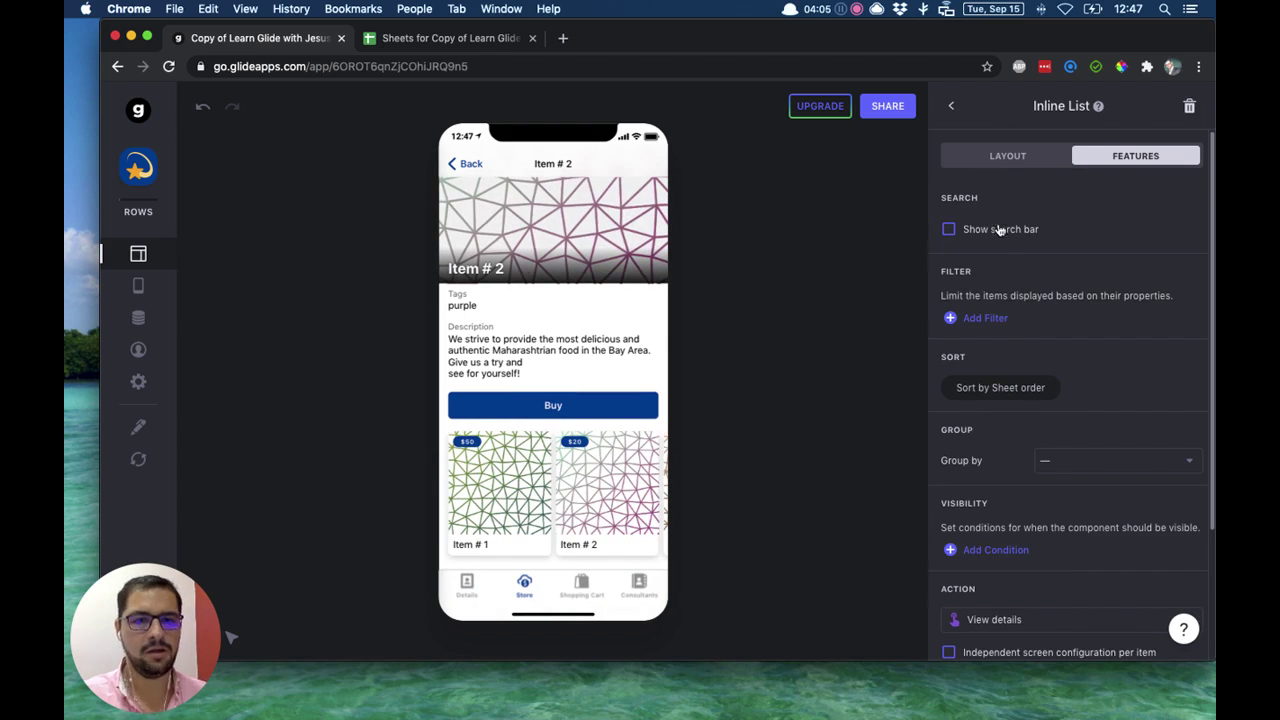
{"action": "scroll", "coordinate": [998, 373], "scroll_direction": "down", "scroll_amount": 3}
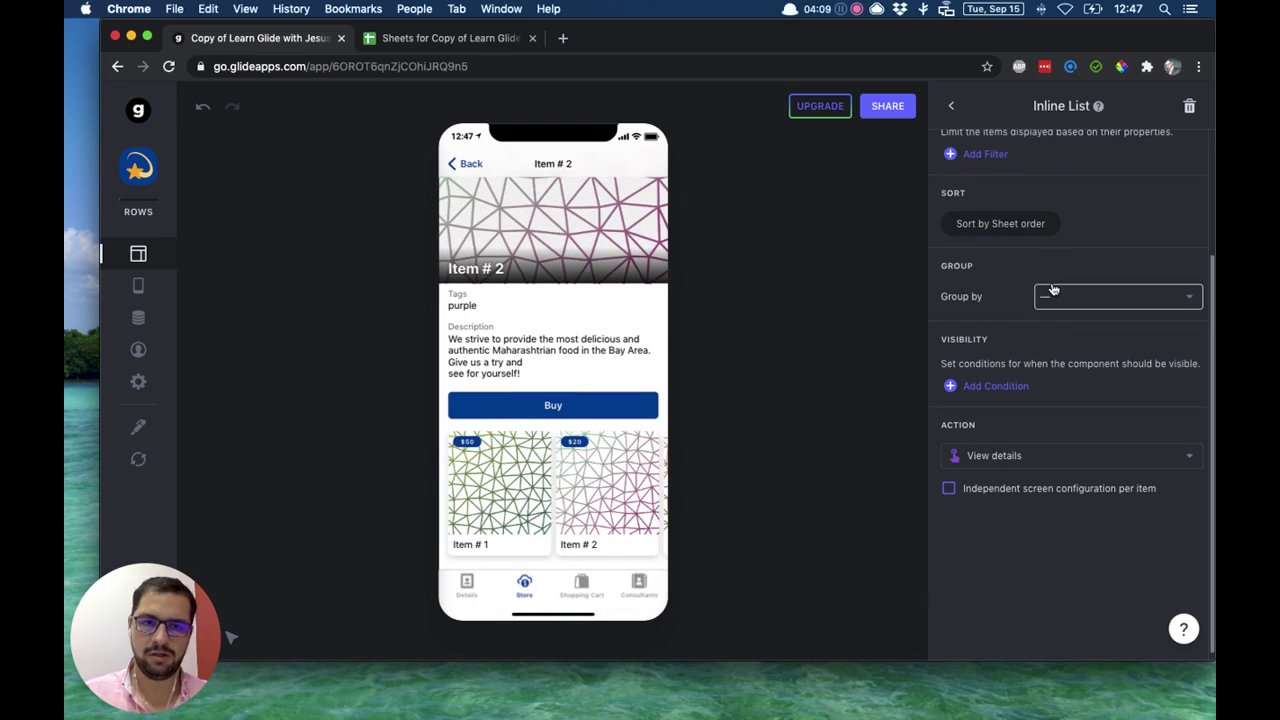
{"action": "scroll", "coordinate": [1052, 289], "scroll_direction": "up", "scroll_amount": 3}
{"action": "scroll", "coordinate": [1052, 289], "scroll_direction": "down", "scroll_amount": 3}
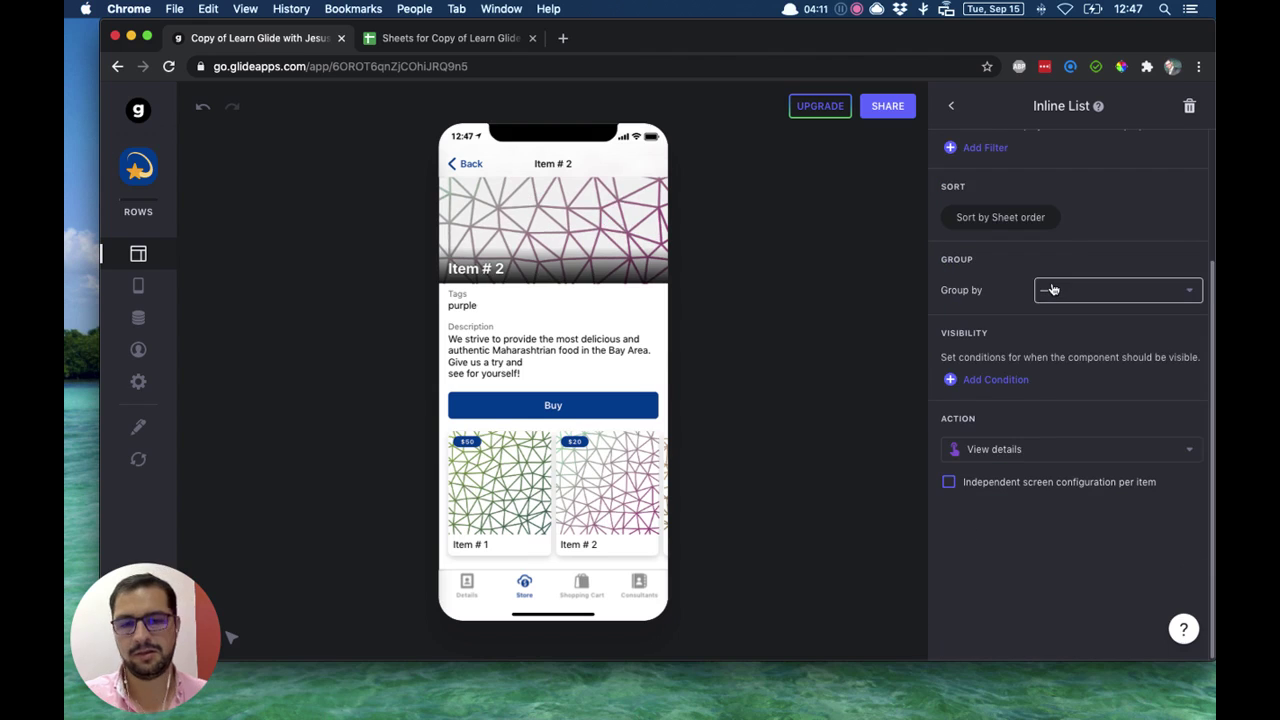
{"action": "scroll", "coordinate": [1052, 289], "scroll_direction": "up", "scroll_amount": 3}
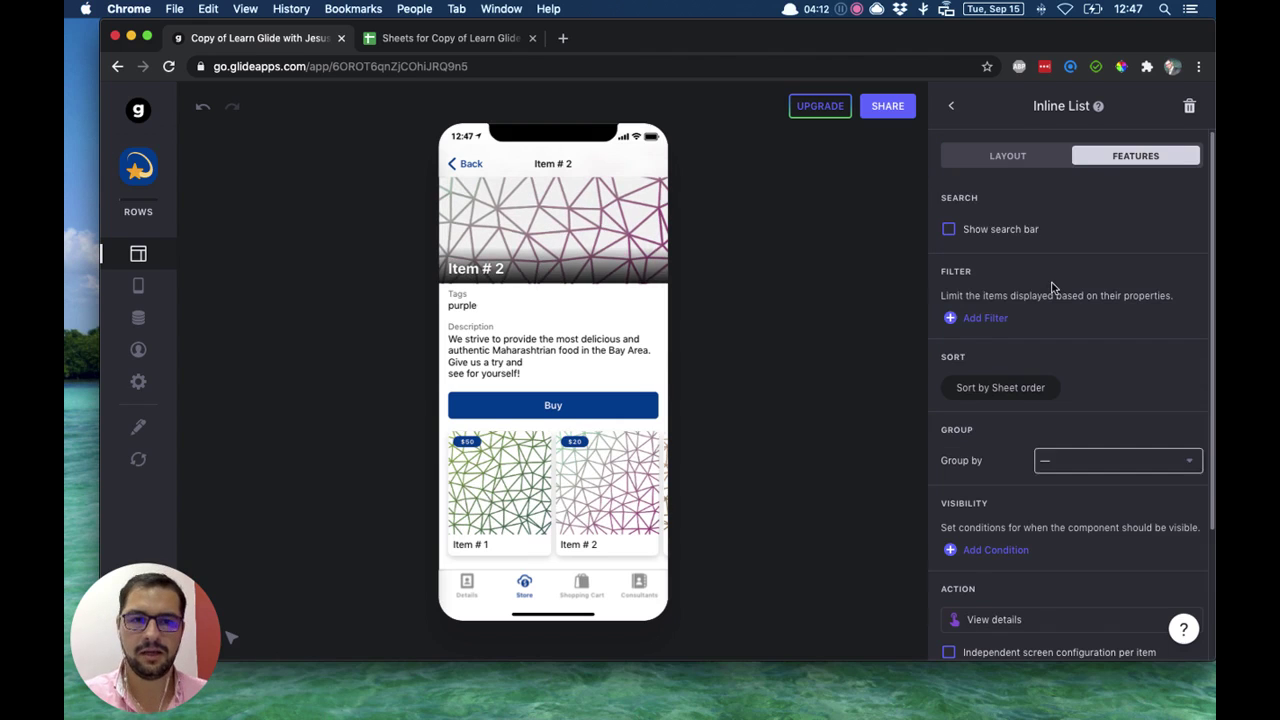
{"action": "left_click", "coordinate": [974, 318]}
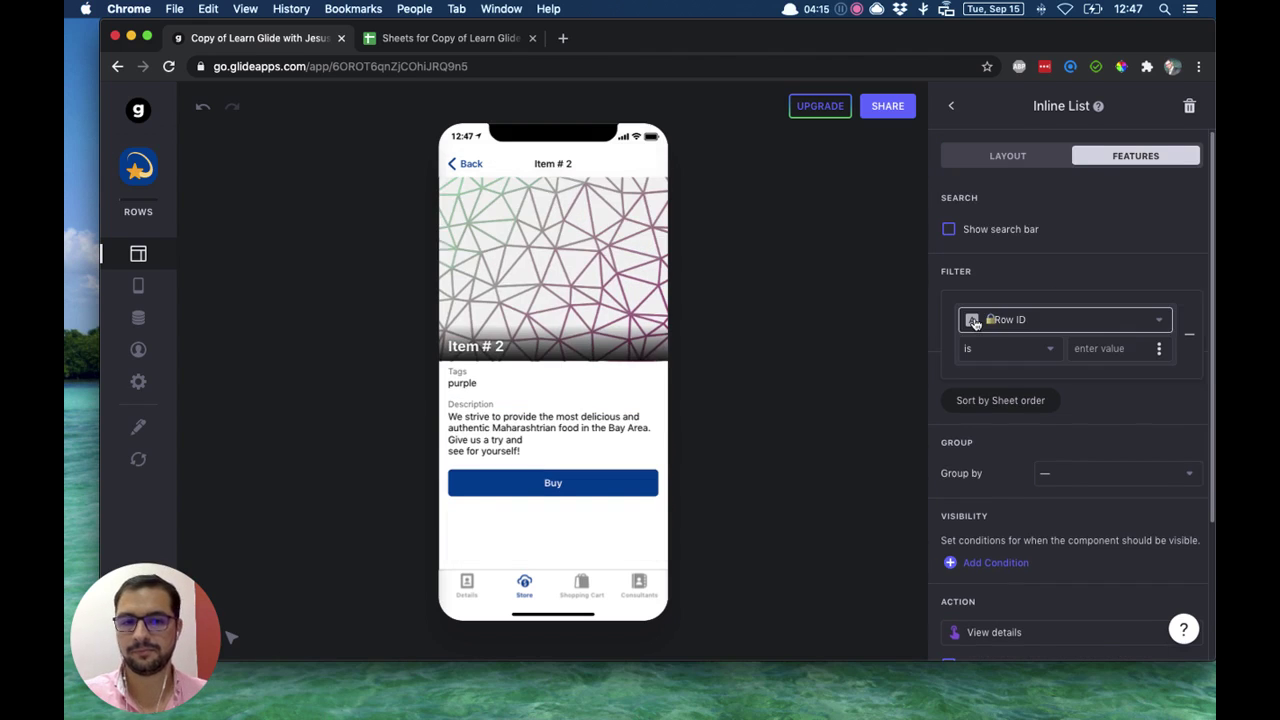
{"action": "left_click", "coordinate": [975, 321]}
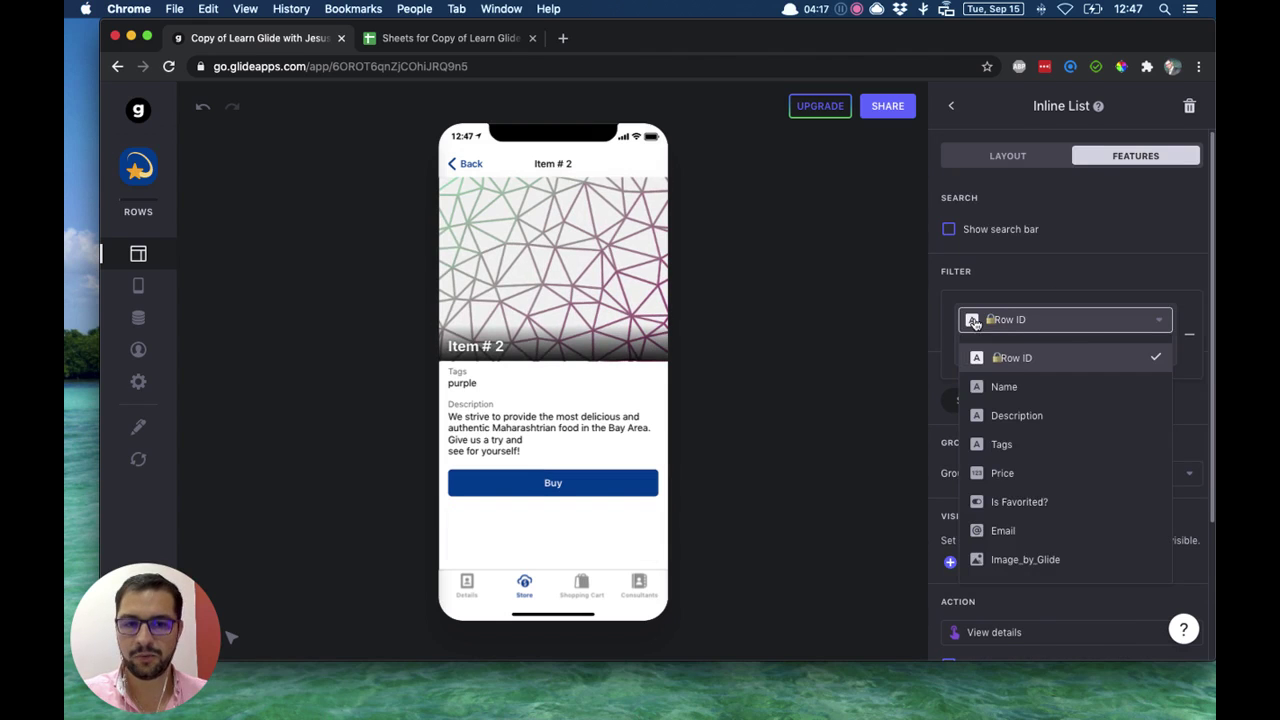
{"action": "left_click", "coordinate": [1020, 444]}
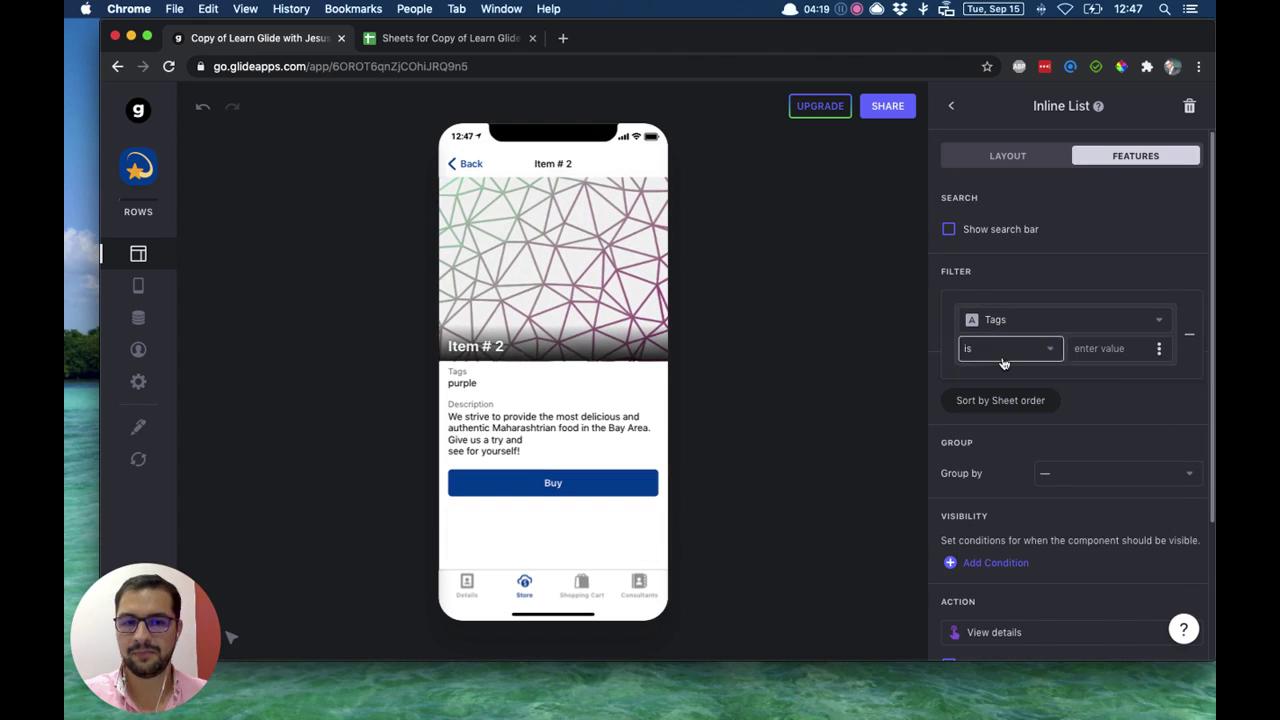
Try to set the comparison value of the inline list's filter to the Tags column of the current screen.
{"action": "left_click", "coordinate": [1160, 349]}
{"action": "scroll", "coordinate": [1150, 420], "scroll_direction": "down", "scroll_amount": 3}
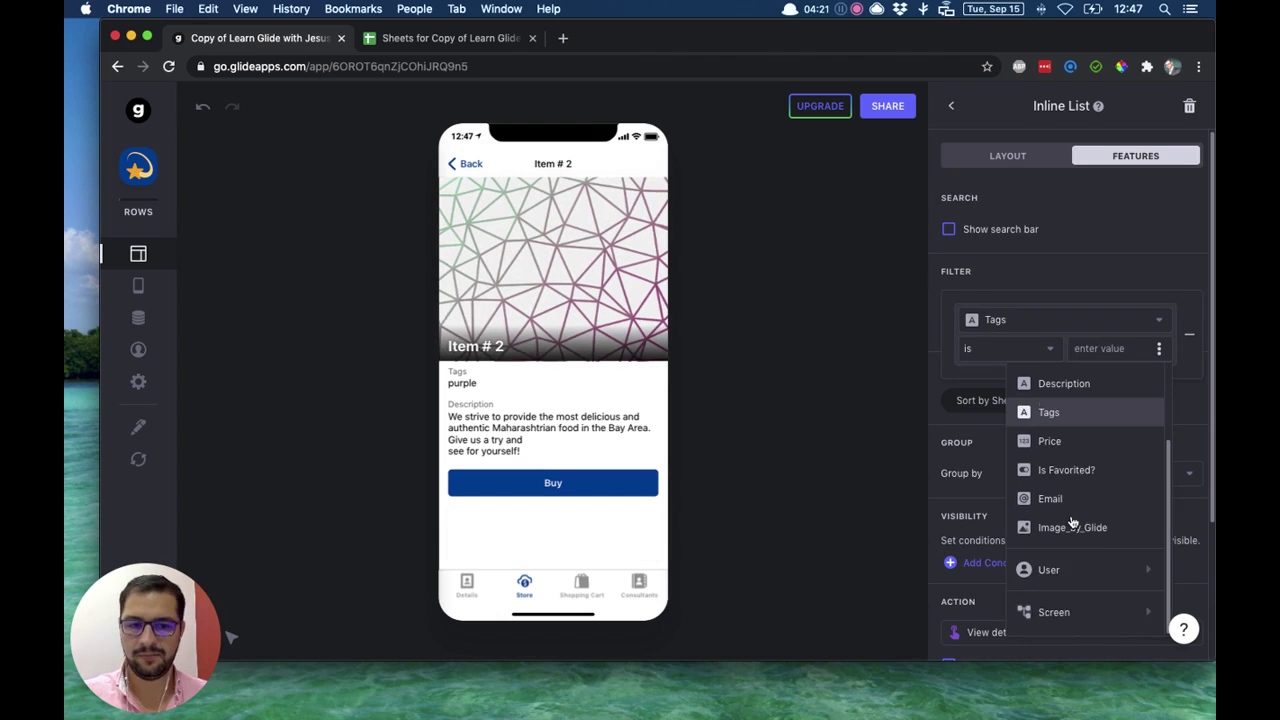
{"action": "mouse_move", "coordinate": [1071, 616]}
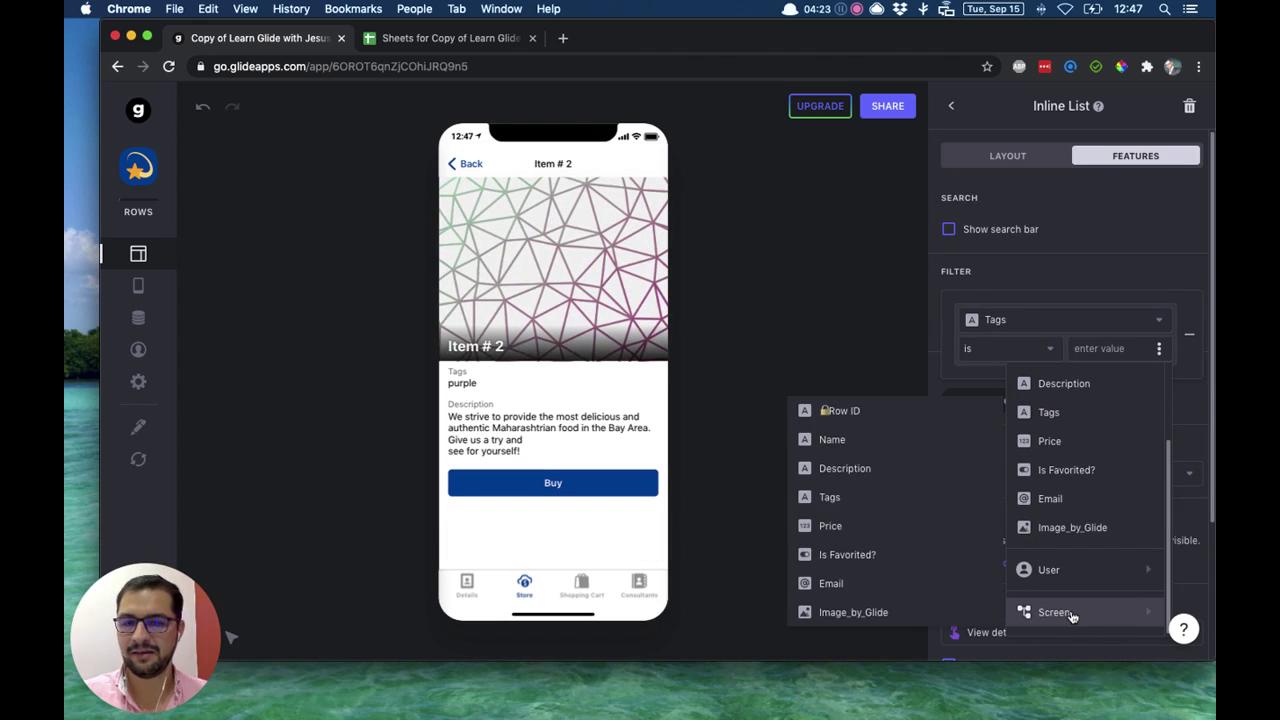
{"action": "left_click", "coordinate": [877, 500]}
{"action": "left_click", "coordinate": [1020, 272]}
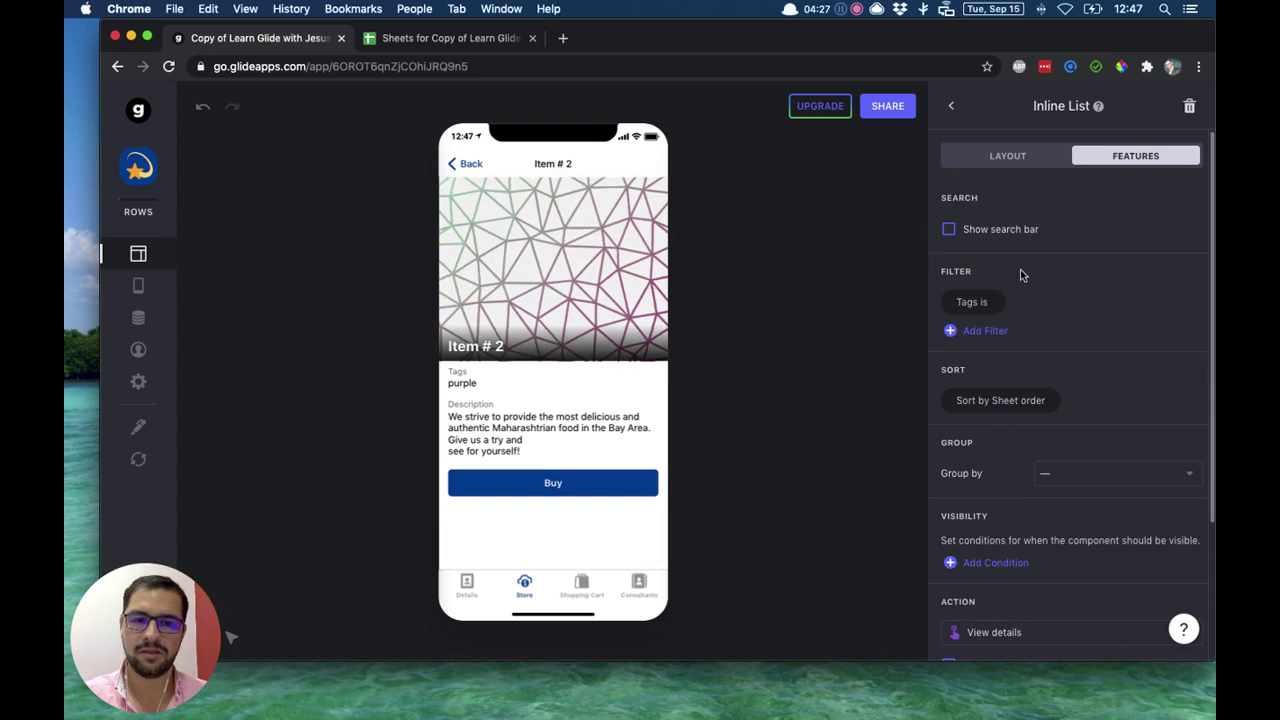
Complete the inline list's filter so that Tags is the current screen's Tags, and check the cards in the preview.
{"action": "left_click", "coordinate": [972, 303]}
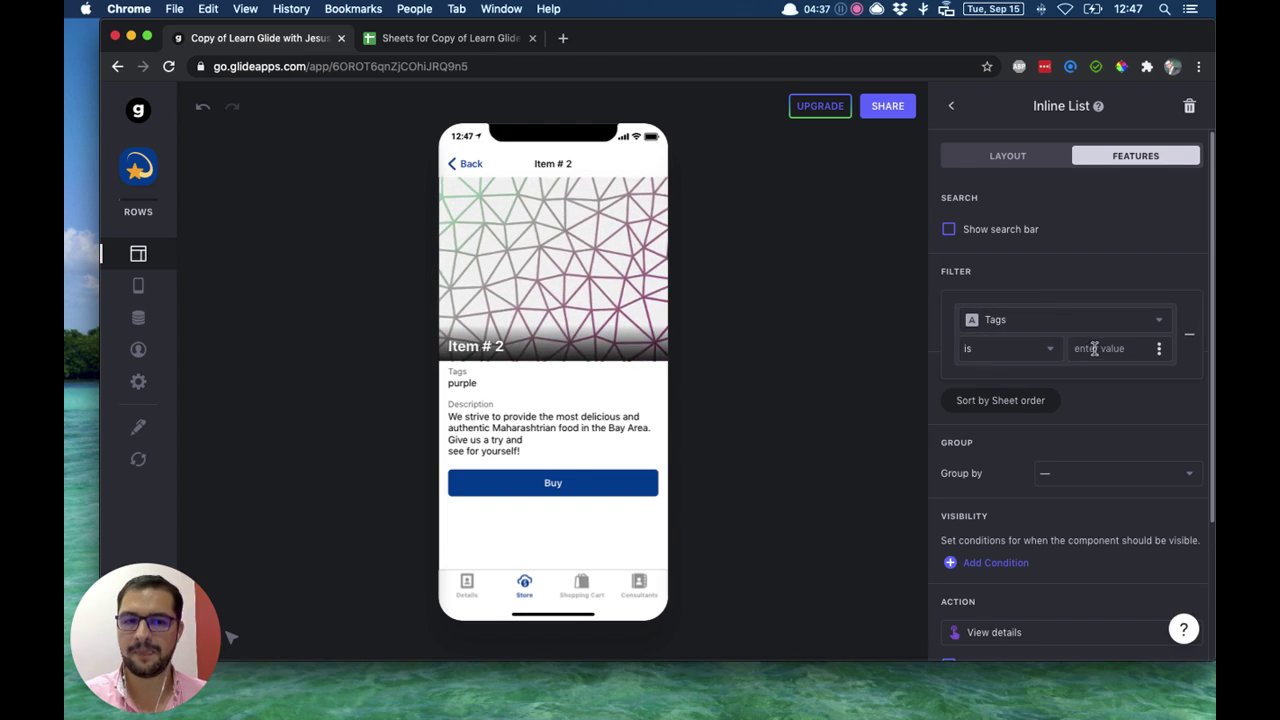
{"action": "left_click", "coordinate": [1160, 350]}
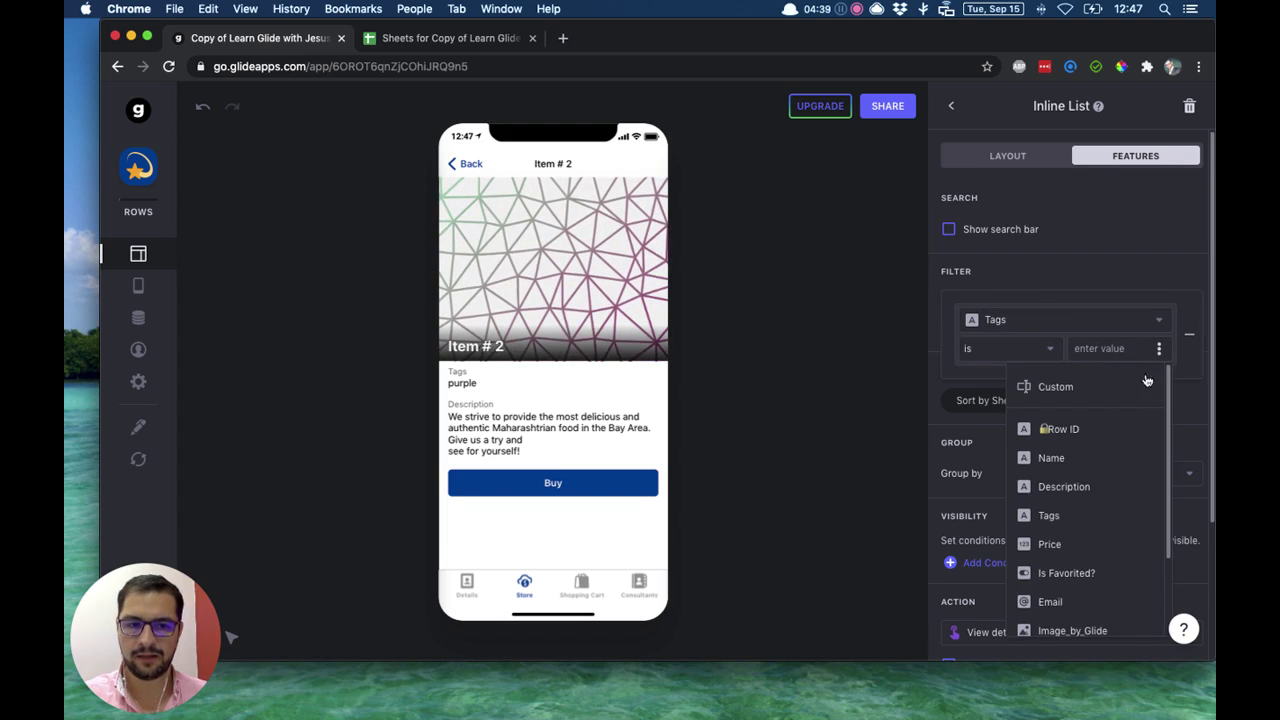
{"action": "scroll", "coordinate": [1143, 486], "scroll_direction": "down", "scroll_amount": 2}
{"action": "mouse_move", "coordinate": [1101, 612]}
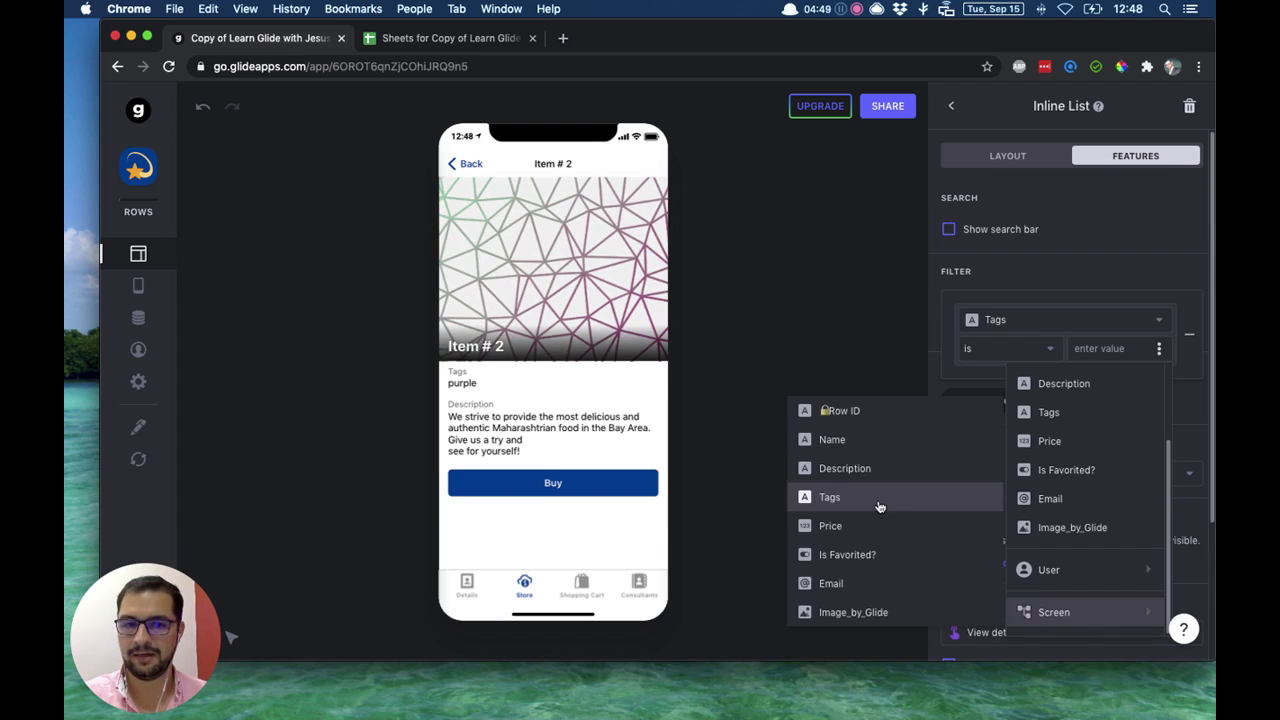
{"action": "left_click", "coordinate": [879, 505]}
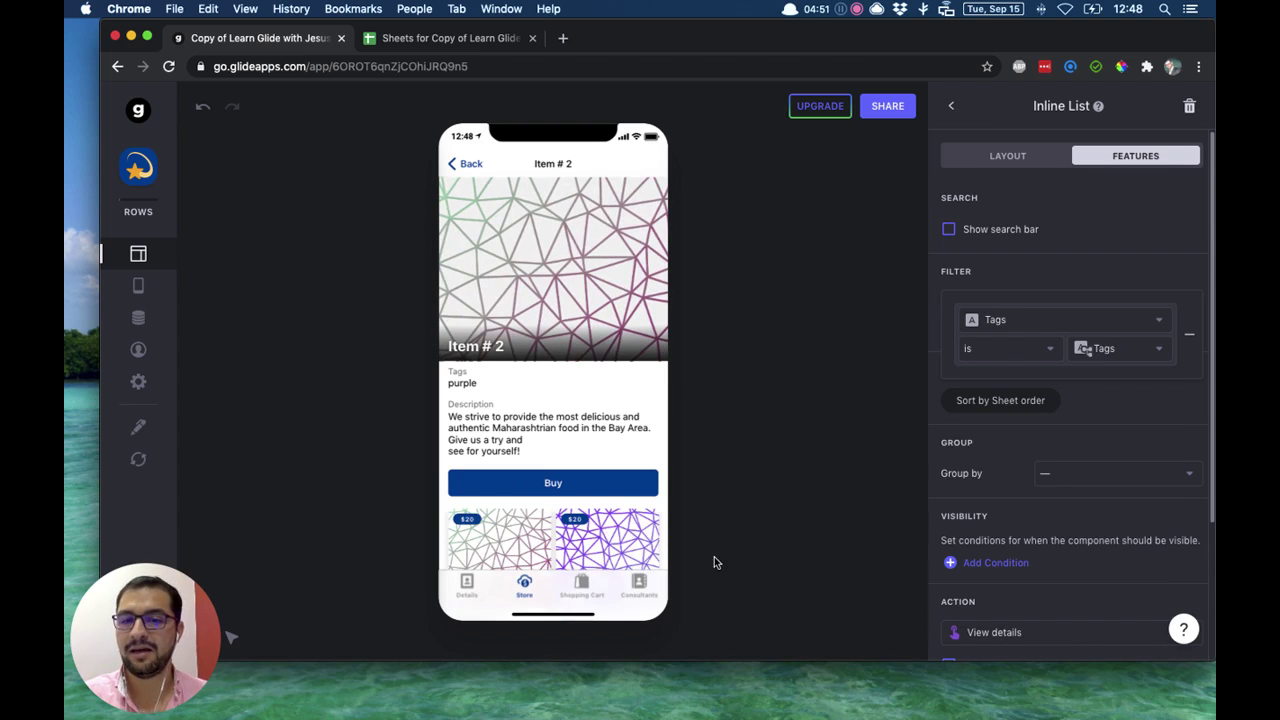
{"action": "scroll", "coordinate": [496, 553], "scroll_direction": "down", "scroll_amount": 2}
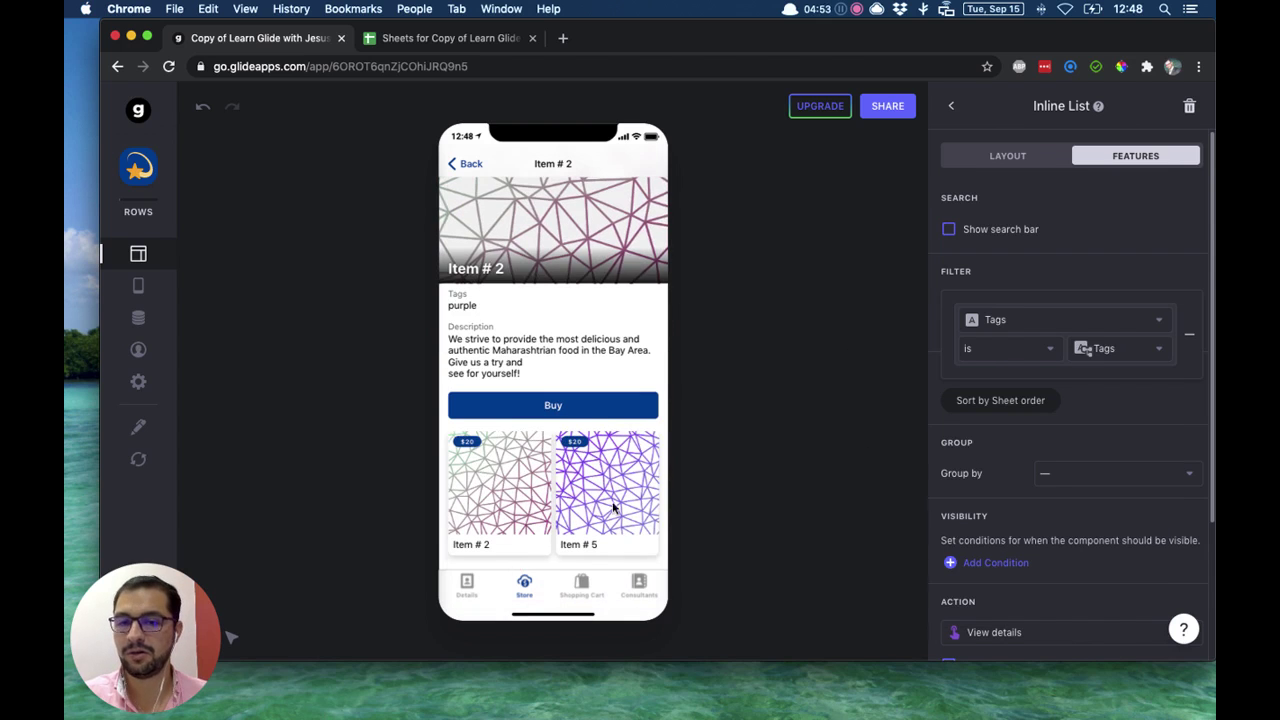
Set the header of the inline list's cards to the Tags column and check the cards in the preview.
{"action": "left_click", "coordinate": [972, 155]}
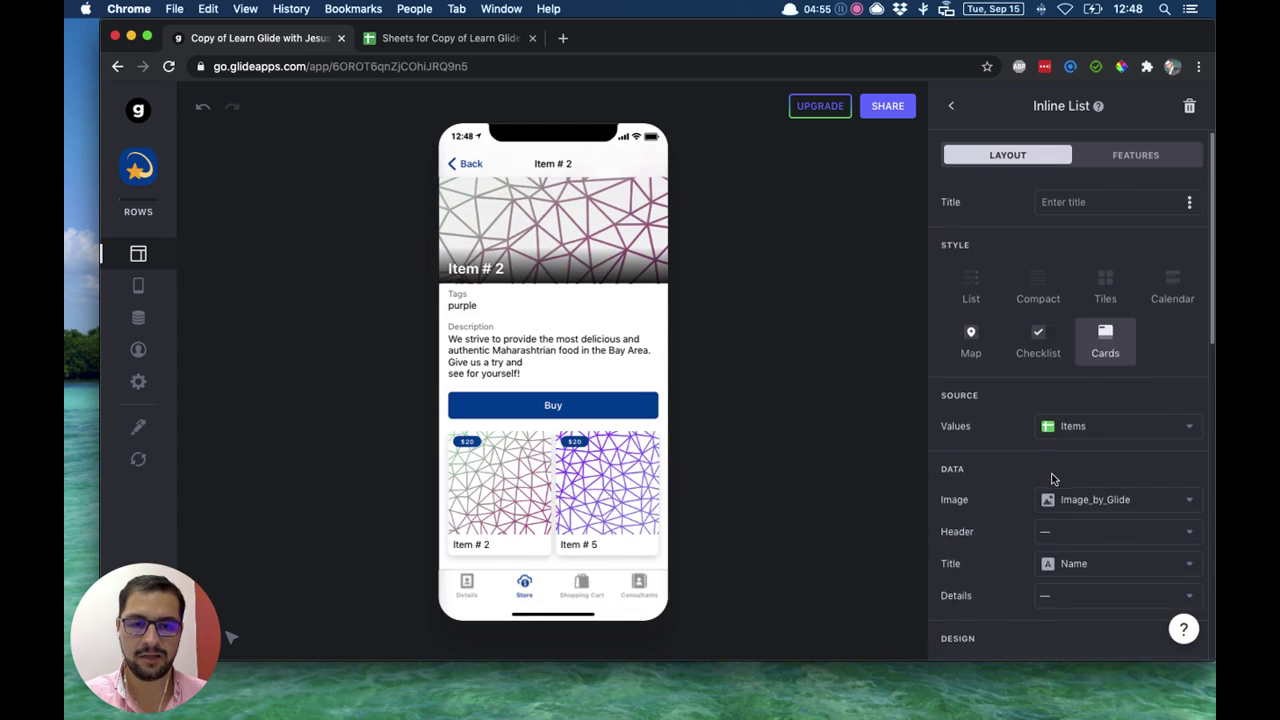
{"action": "scroll", "coordinate": [1051, 480], "scroll_direction": "down", "scroll_amount": 5}
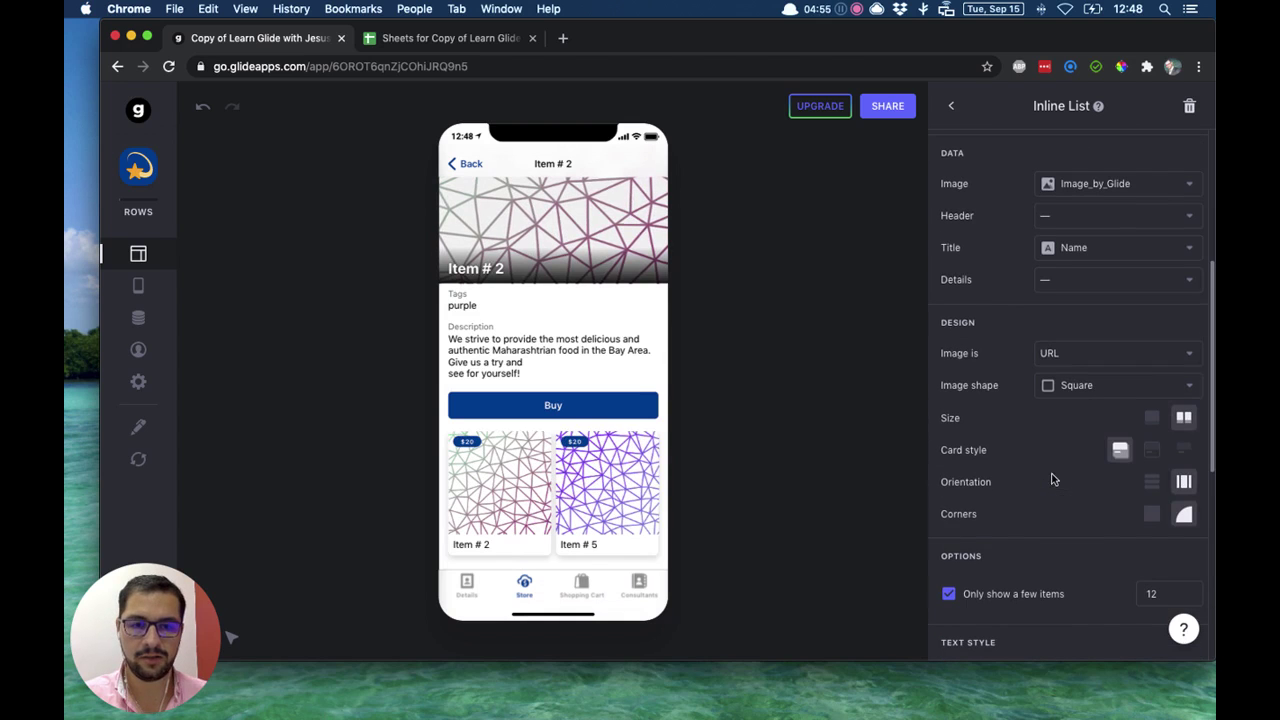
{"action": "left_click", "coordinate": [1088, 216]}
{"action": "left_click", "coordinate": [1099, 370]}
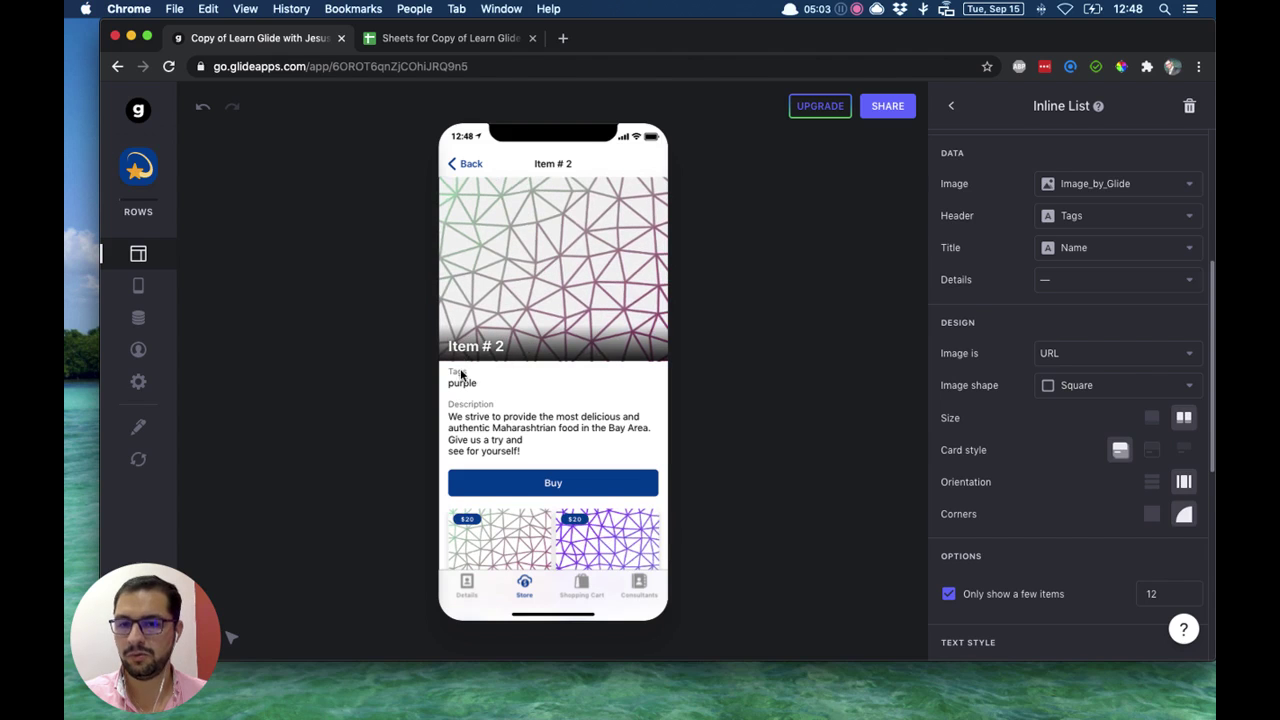
{"action": "scroll", "coordinate": [536, 331], "scroll_direction": "down", "scroll_amount": 2}
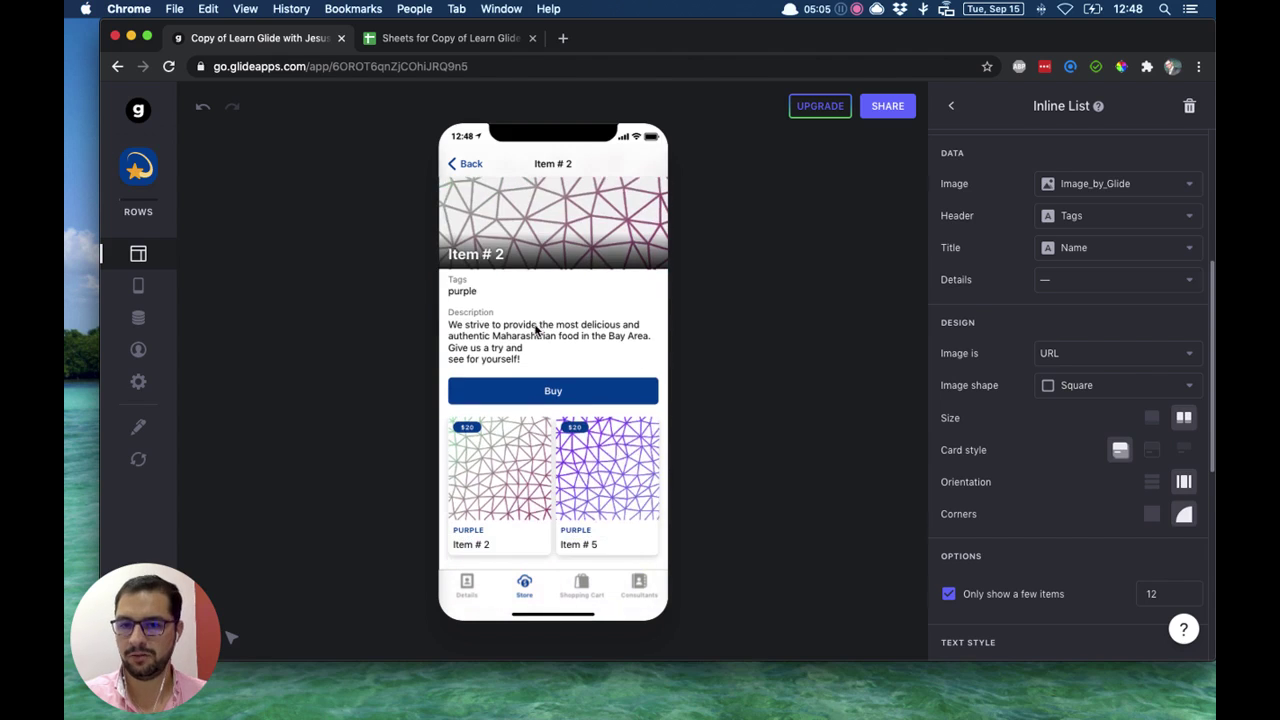
Review the inline list's filter that compares Tags with the current screen's Tags, and return to the screen's component list.
{"action": "scroll", "coordinate": [1000, 250], "scroll_direction": "up", "scroll_amount": 5}
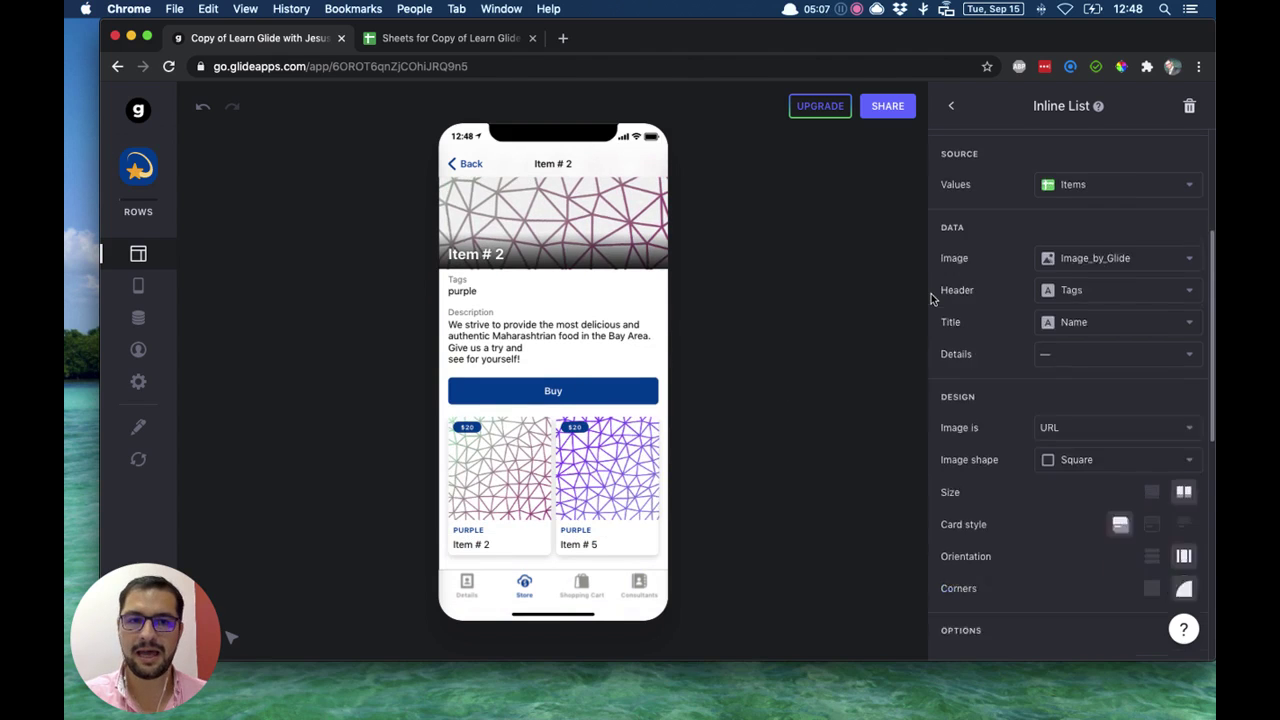
{"action": "scroll", "coordinate": [1077, 165], "scroll_direction": "up", "scroll_amount": 2}
{"action": "left_click", "coordinate": [1110, 158]}
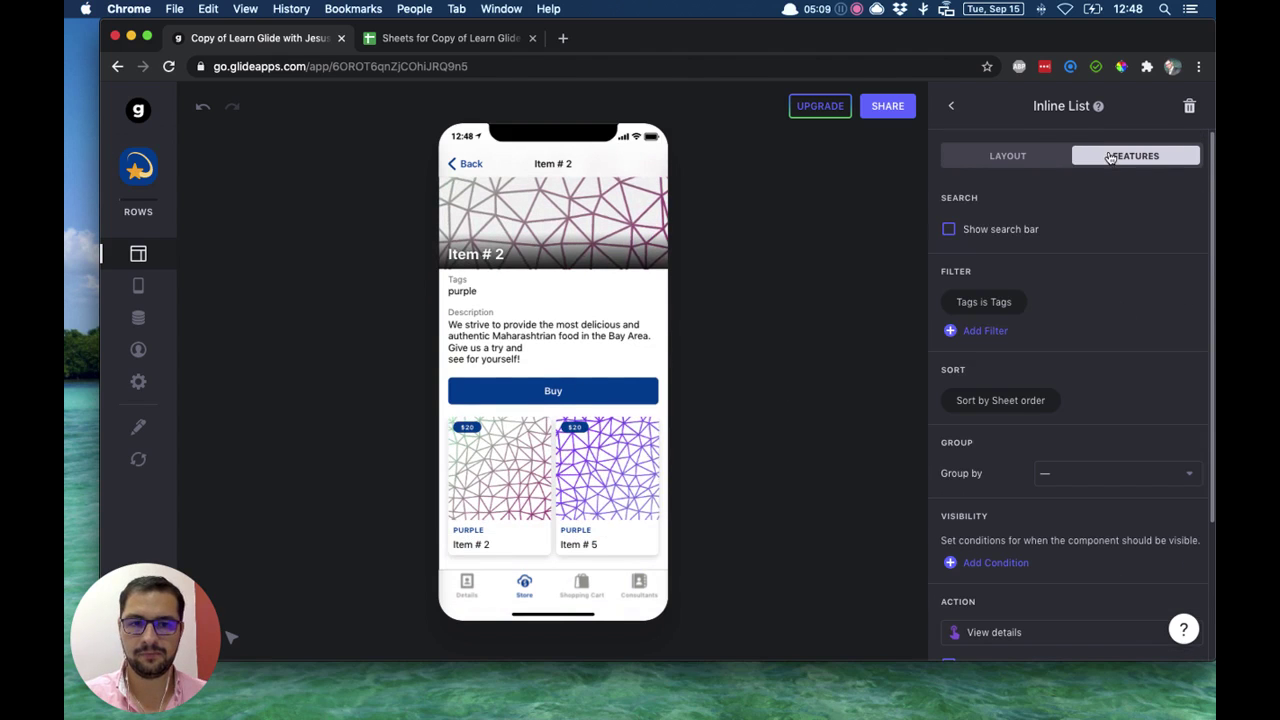
{"action": "left_click", "coordinate": [982, 302]}
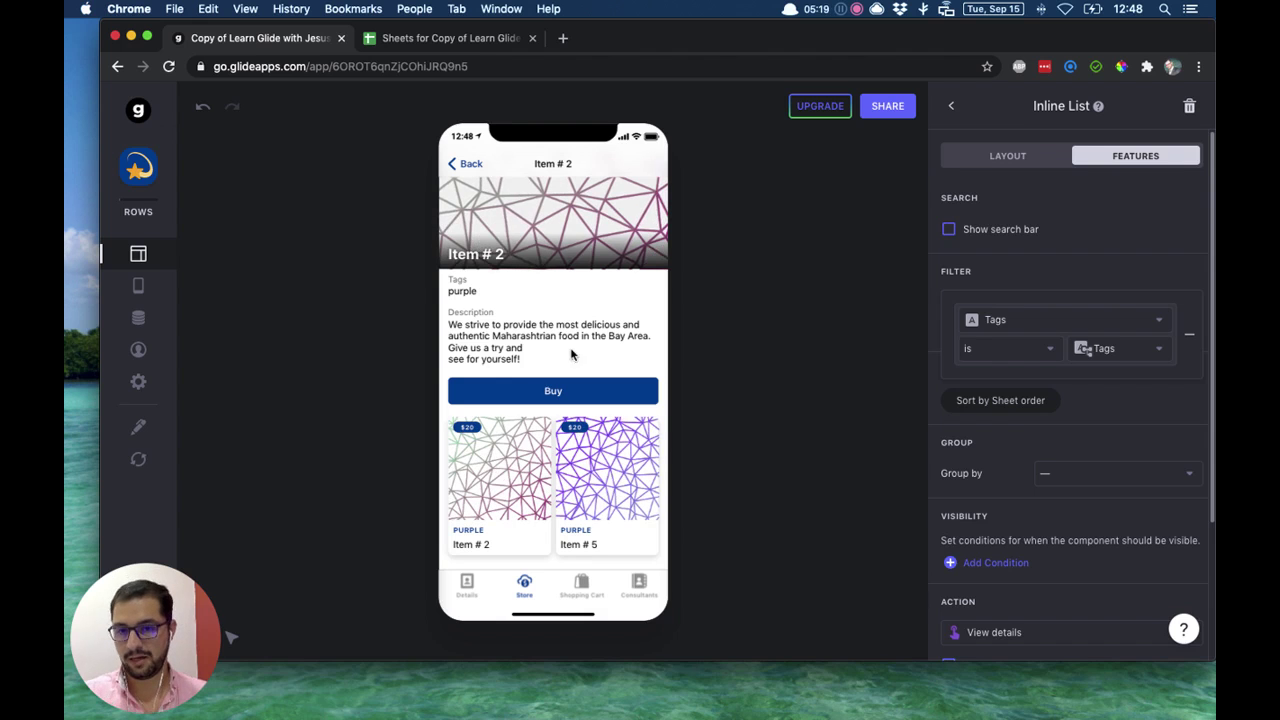
{"action": "left_click", "coordinate": [726, 434]}
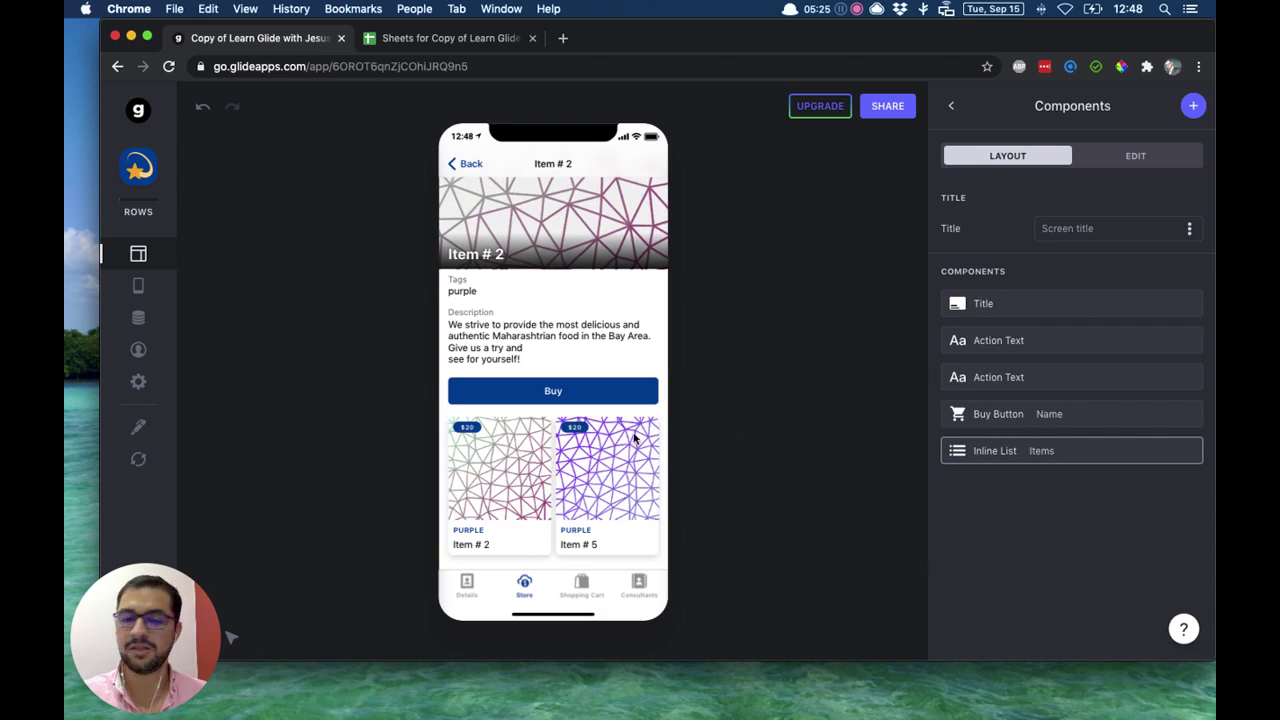
Open Item # 3 from the store in the preview and check the related item cards below its Buy button.
{"action": "left_click", "coordinate": [455, 163]}
{"action": "left_click", "coordinate": [487, 390]}
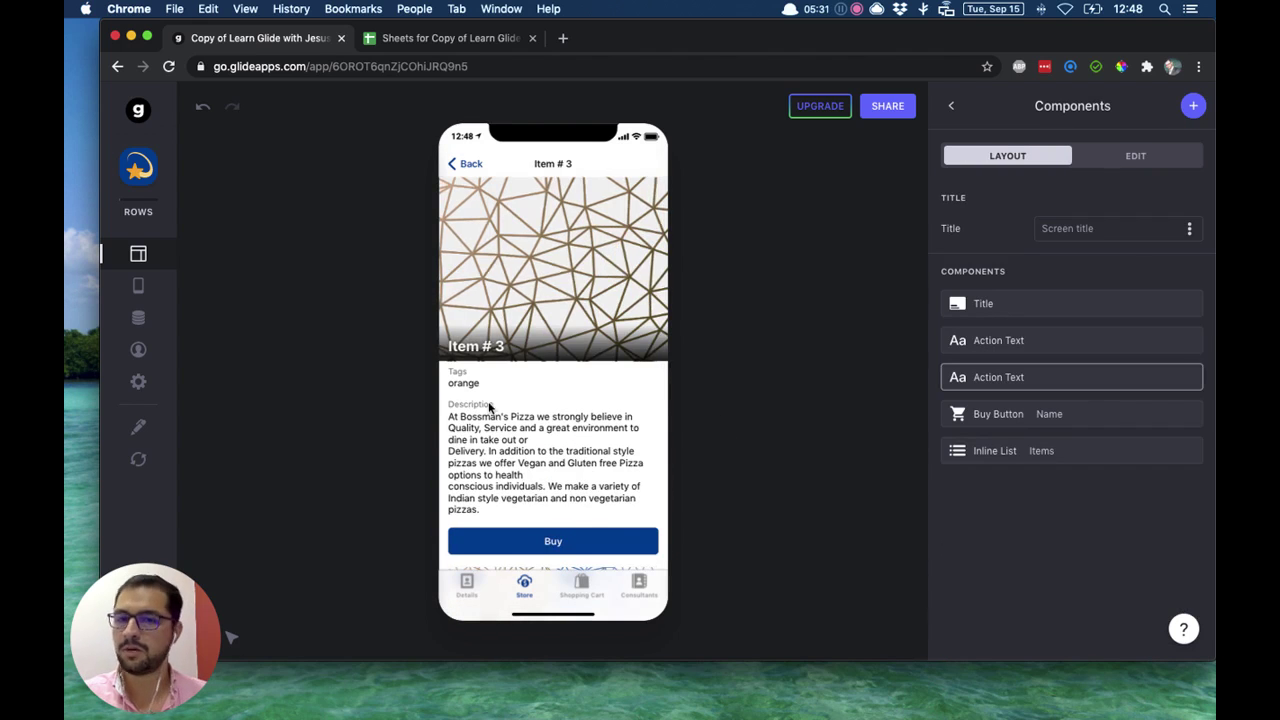
{"action": "scroll", "coordinate": [590, 440], "scroll_direction": "down", "scroll_amount": 3}
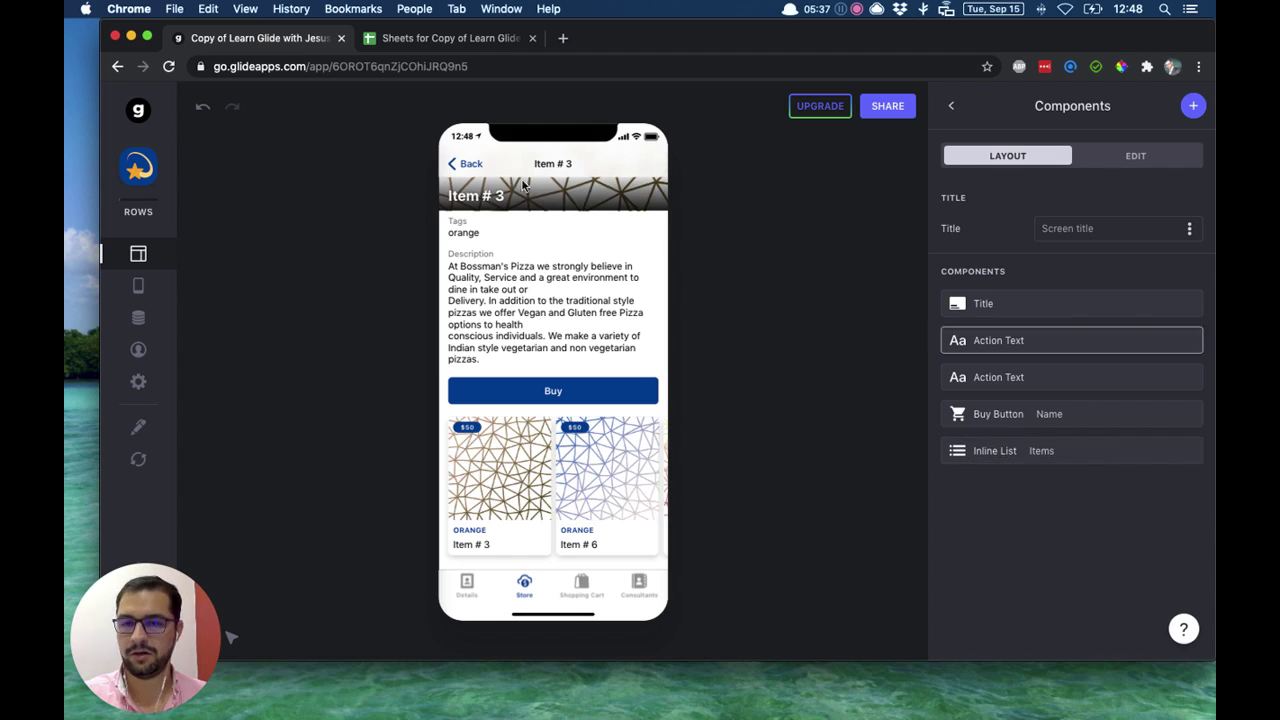
Go back to the store, open Item # 7 in the preview, and compare its tag with the related cards.
{"action": "left_click", "coordinate": [464, 165]}
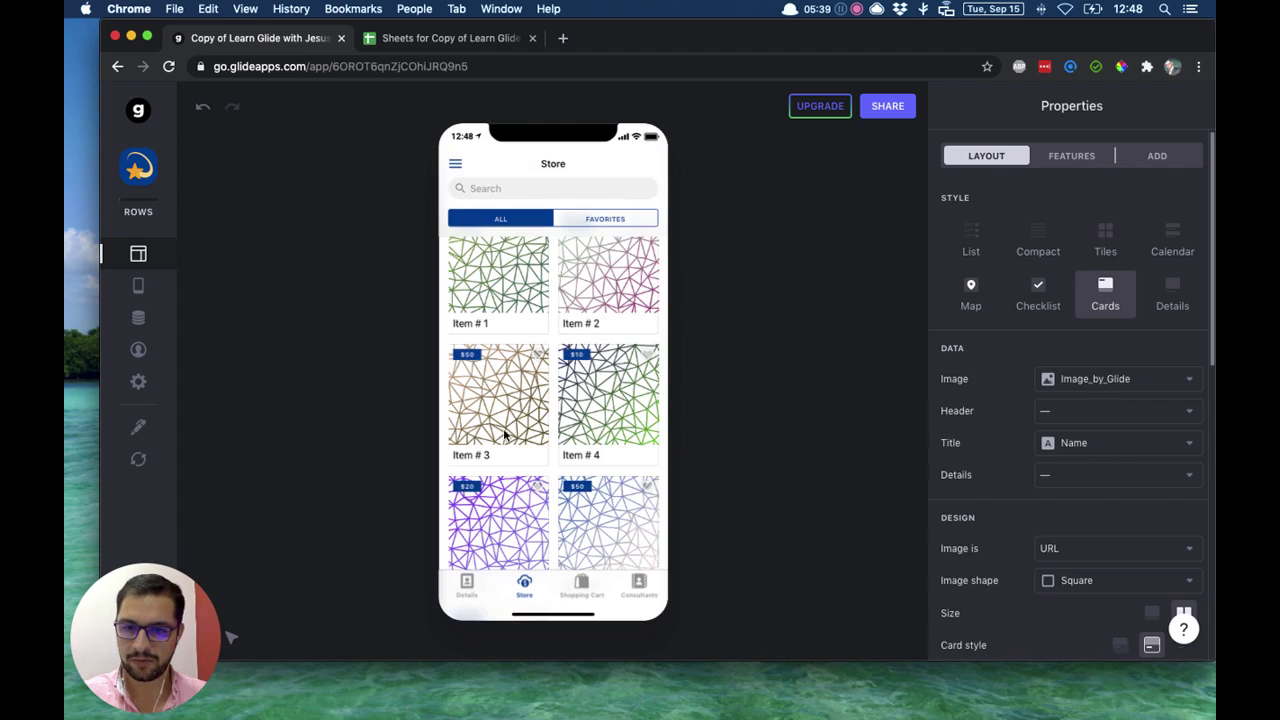
{"action": "scroll", "coordinate": [571, 434], "scroll_direction": "down", "scroll_amount": 3}
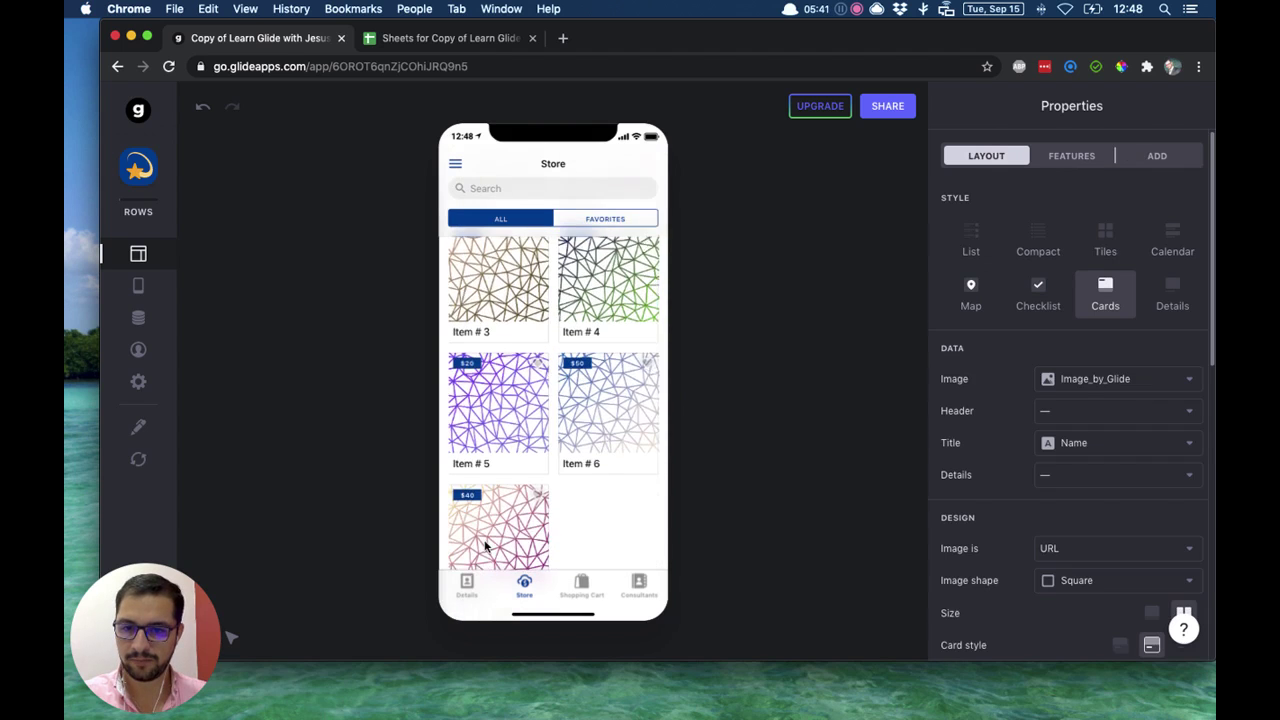
{"action": "left_click", "coordinate": [485, 545]}
{"action": "scroll", "coordinate": [516, 385], "scroll_direction": "down", "scroll_amount": 4}
{"action": "scroll", "coordinate": [516, 385], "scroll_direction": "up", "scroll_amount": 4}
{"action": "scroll", "coordinate": [570, 450], "scroll_direction": "down", "scroll_amount": 5}
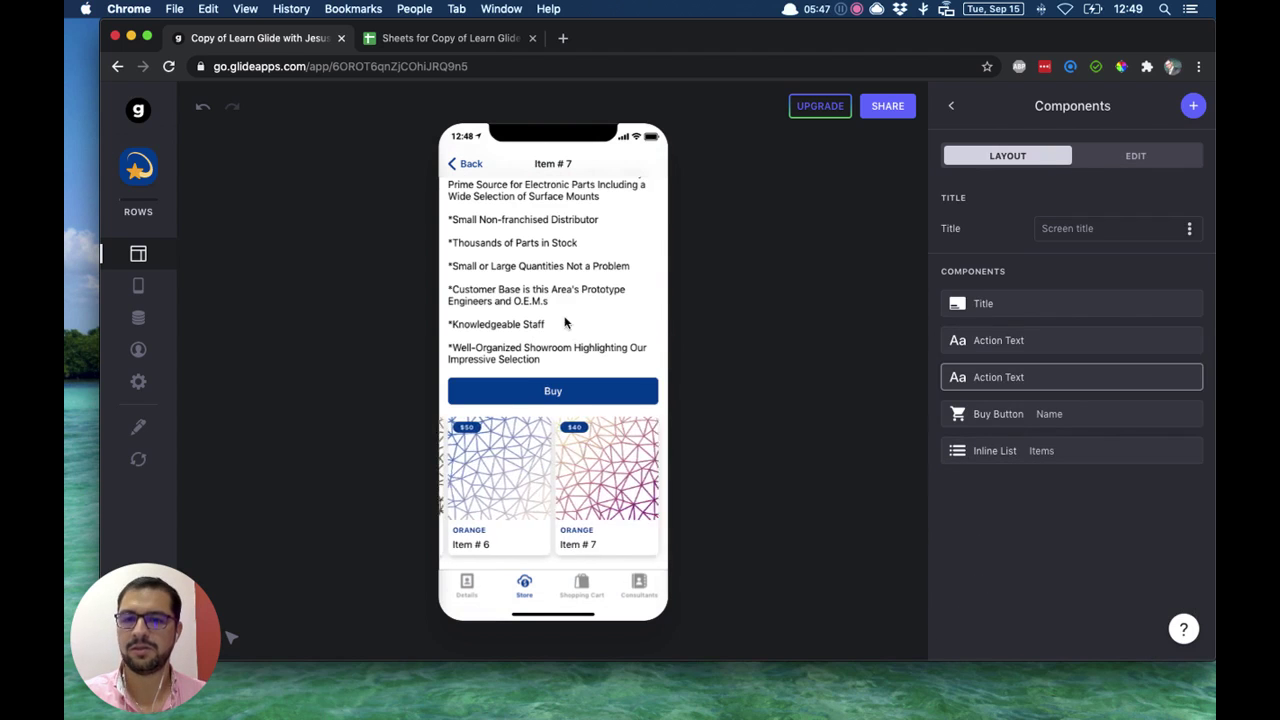
{"action": "scroll", "coordinate": [564, 323], "scroll_direction": "up", "scroll_amount": 5}
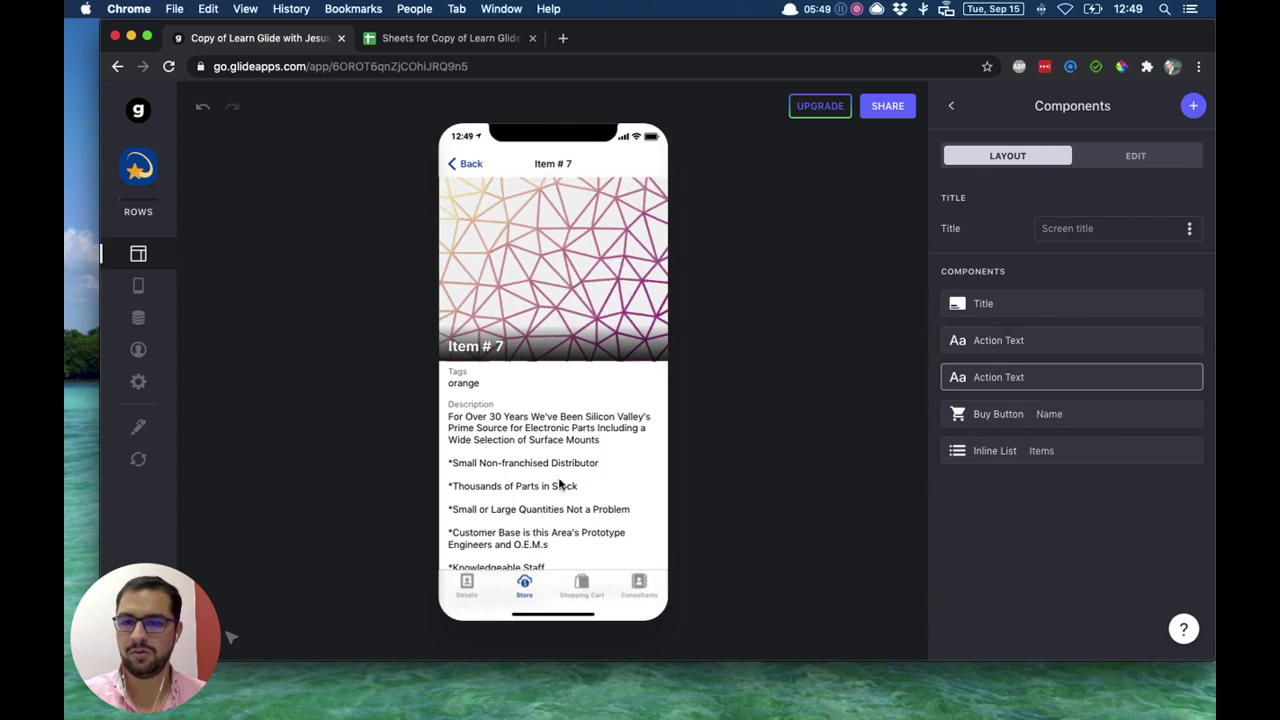
{"action": "scroll", "coordinate": [558, 485], "scroll_direction": "down", "scroll_amount": 5}
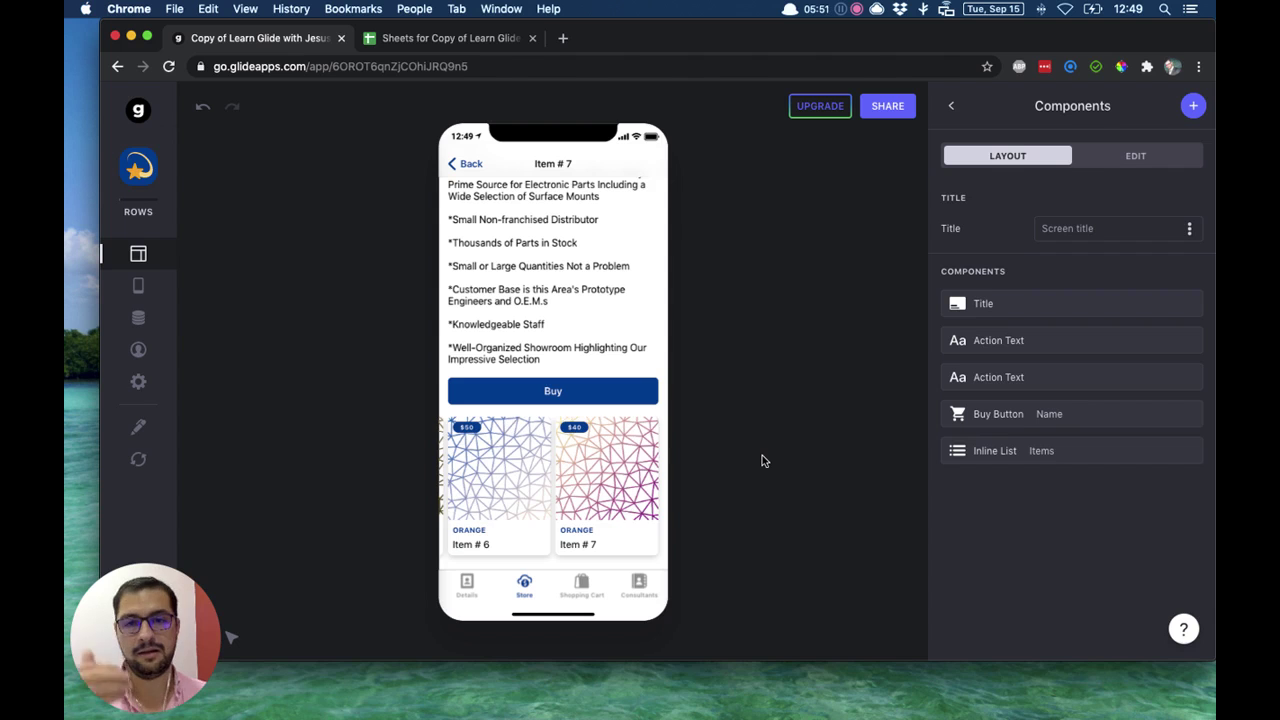